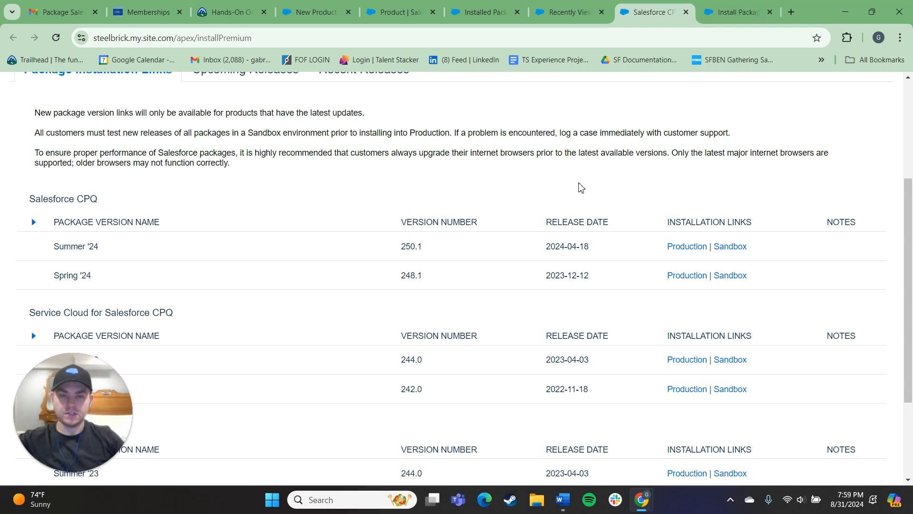
Review the Salesforce CPQ package installation links page and its version list.
scroll(544, 176, down, 1)
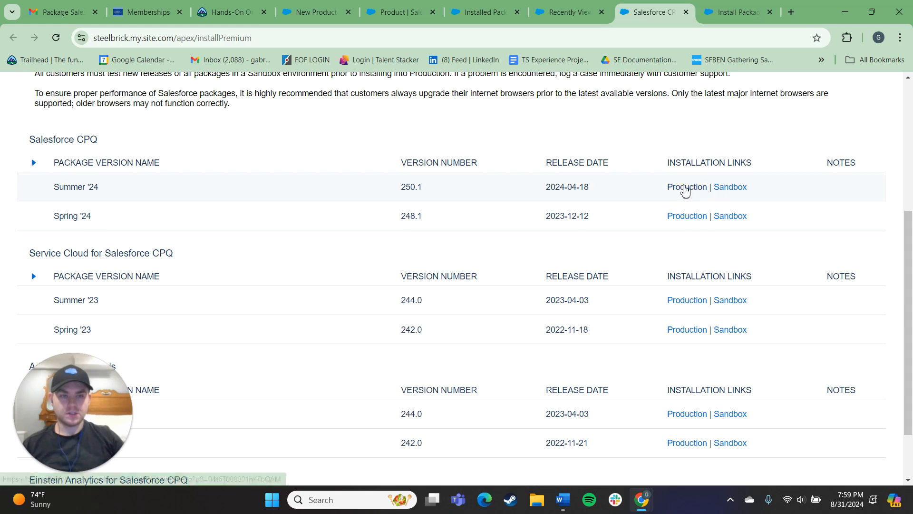
scroll(381, 123, up, 3)
drag(274, 39, 239, 42)
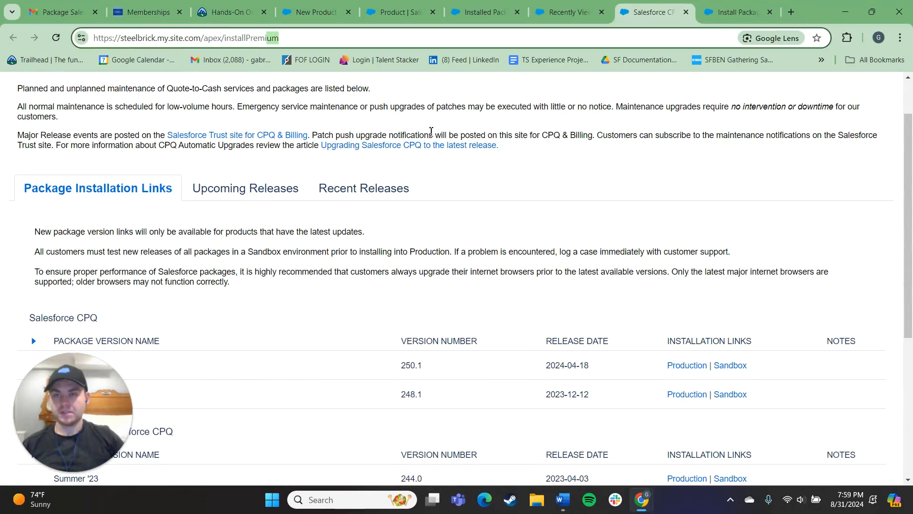
click(521, 193)
scroll(513, 193, down, 1)
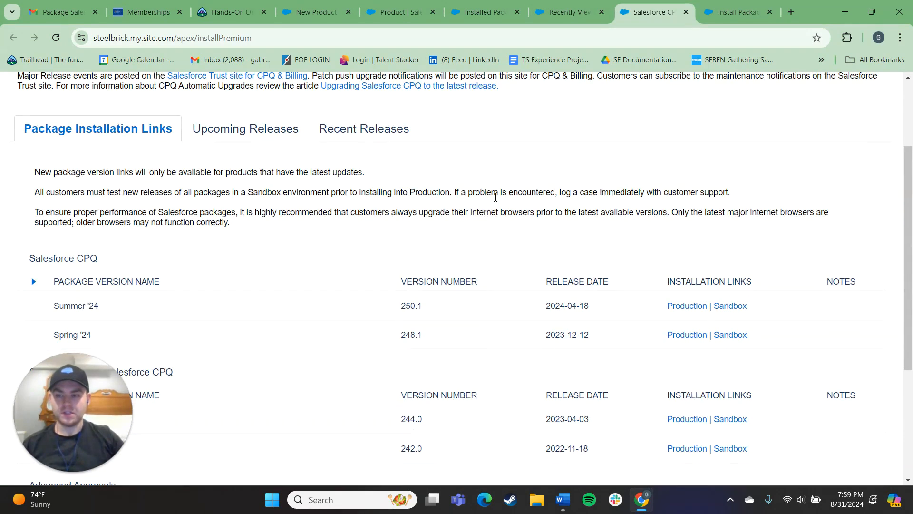
scroll(480, 190, down, 1)
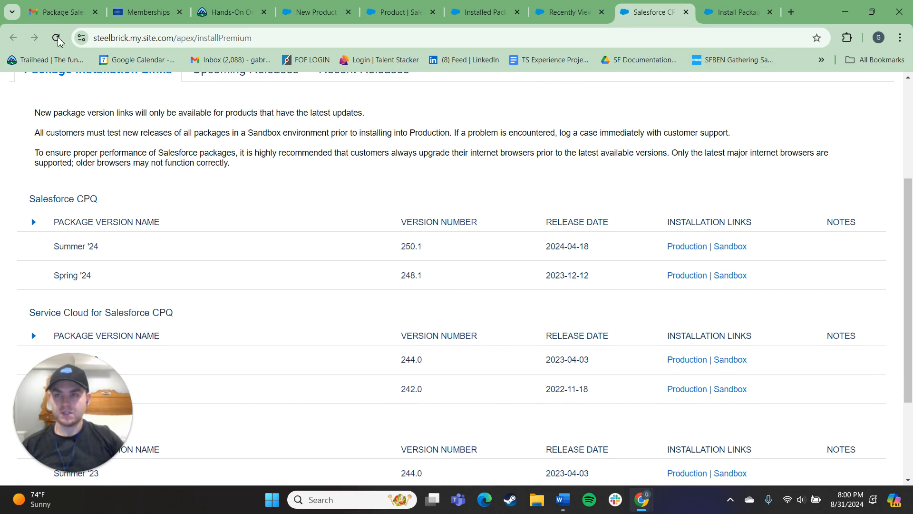
Check the install confirmation email and the other open tabs for the CPQ installation status.
click(62, 12)
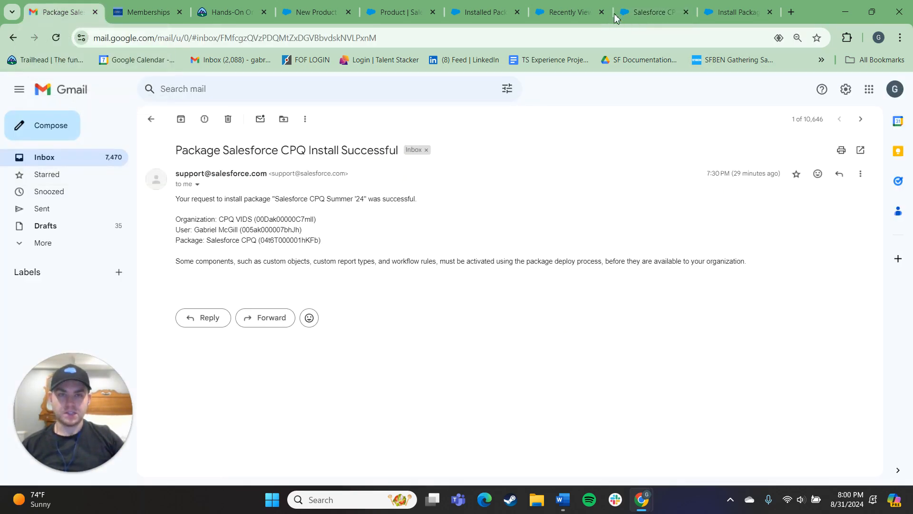
click(652, 6)
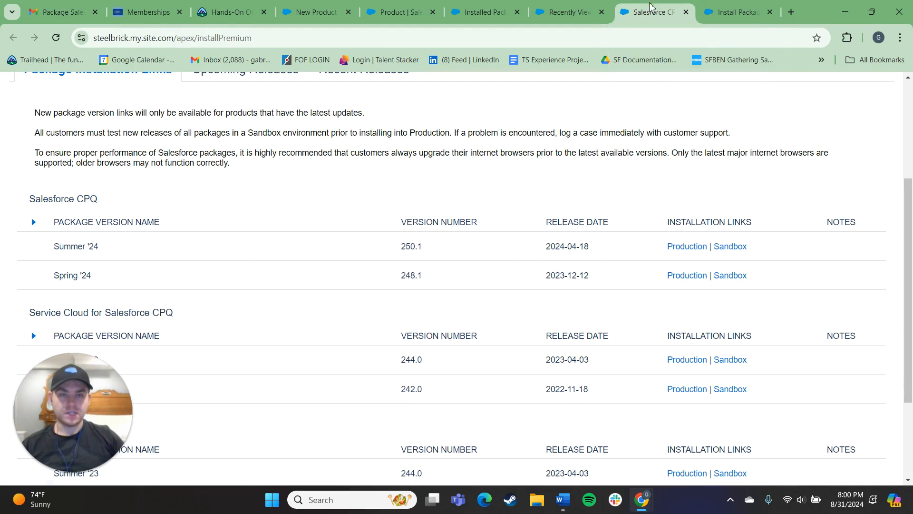
click(563, 11)
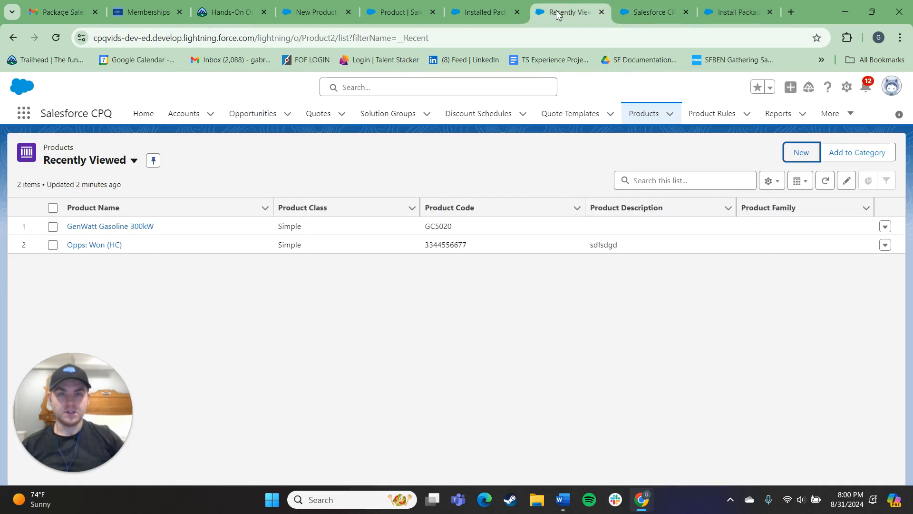
click(485, 11)
click(568, 12)
click(731, 11)
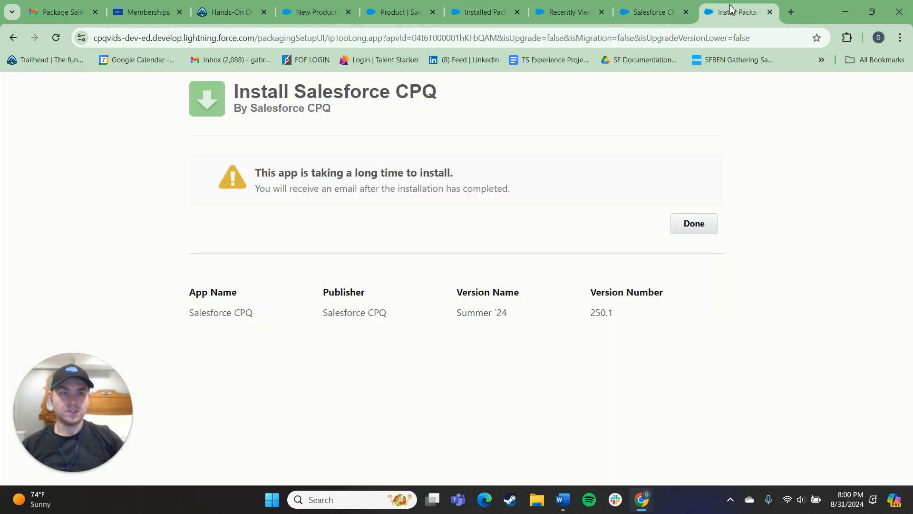
click(568, 12)
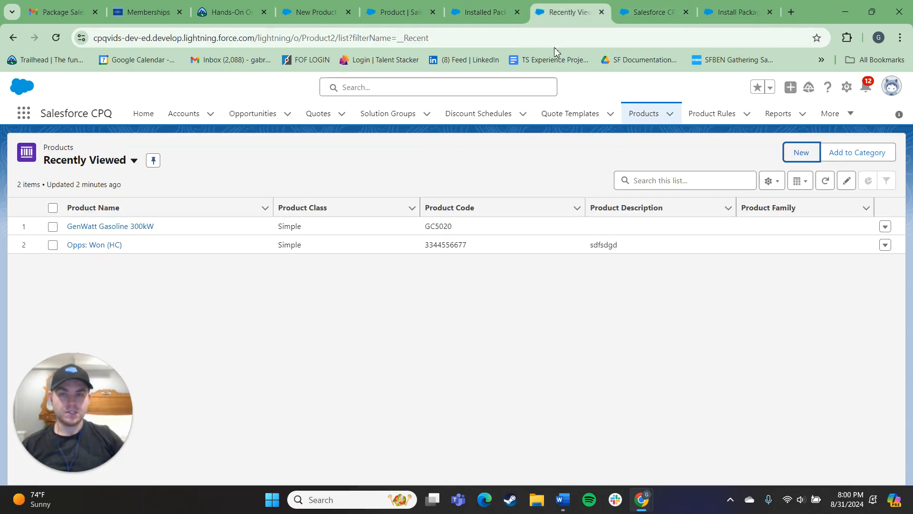
Open Setup and search Quick Find for install to open Installed Packages.
click(846, 87)
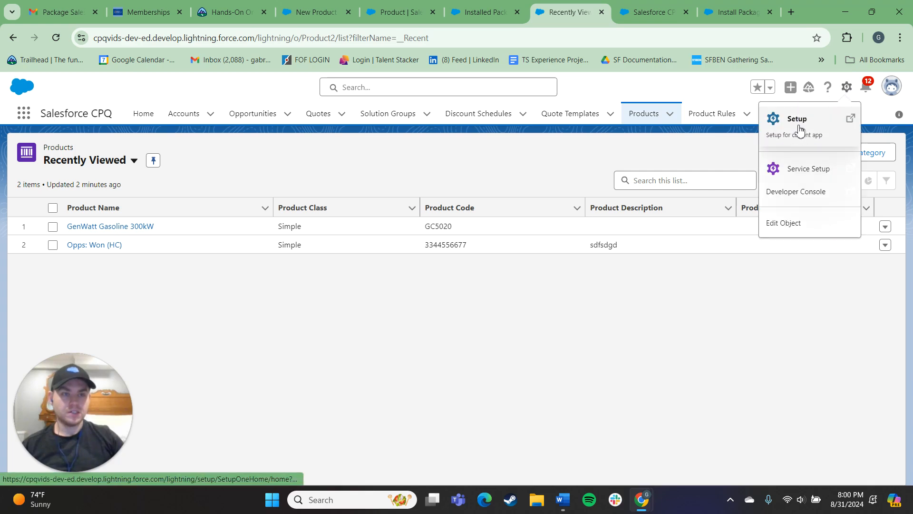
click(802, 133)
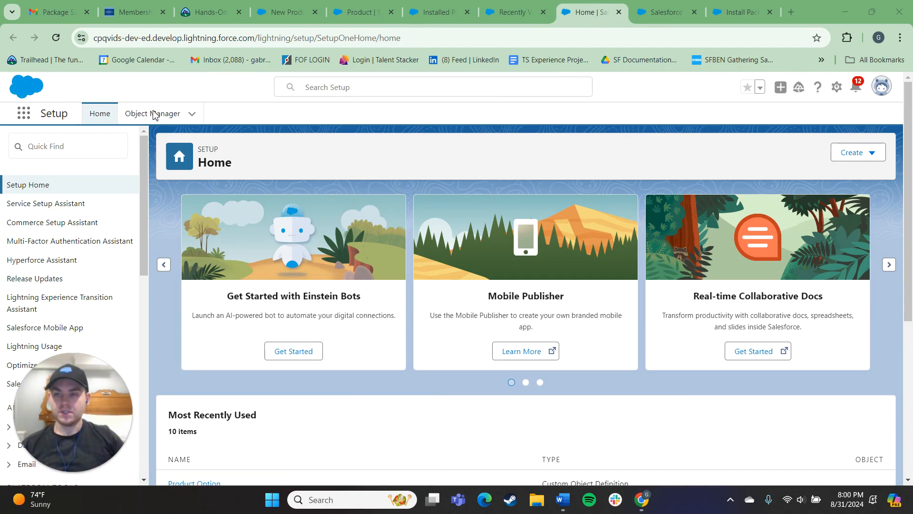
click(58, 148)
text(i)
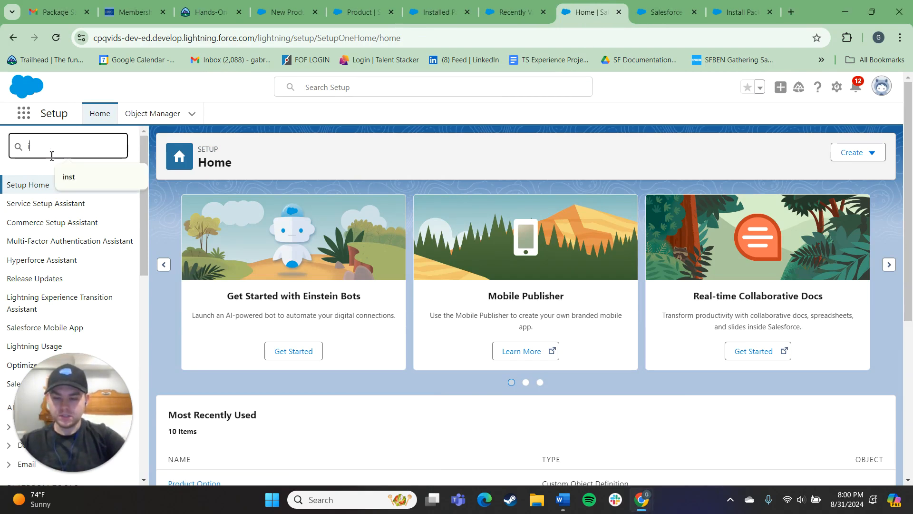
text(nstall)
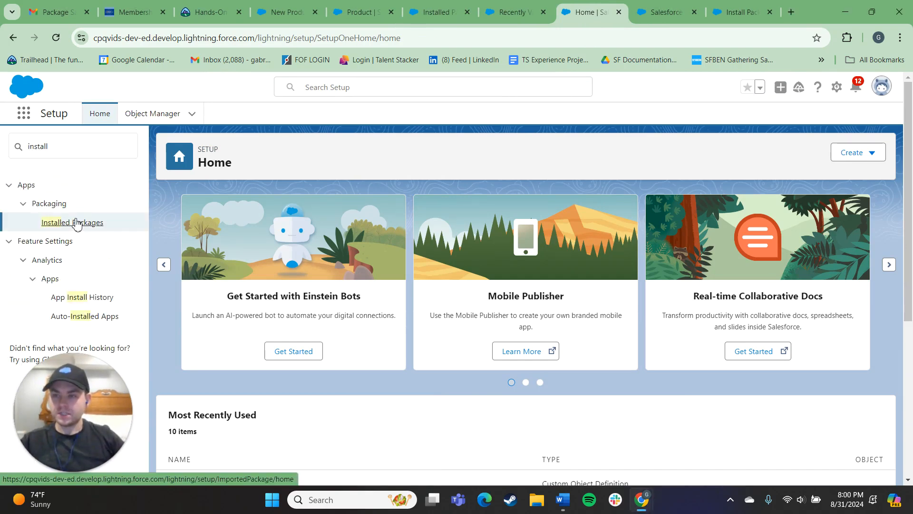
click(76, 225)
click(326, 333)
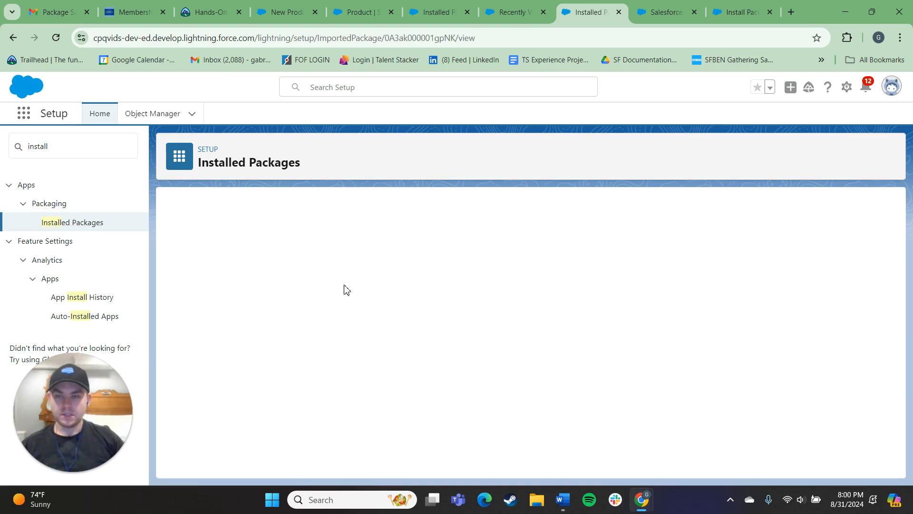
click(664, 9)
click(586, 7)
click(547, 6)
click(584, 10)
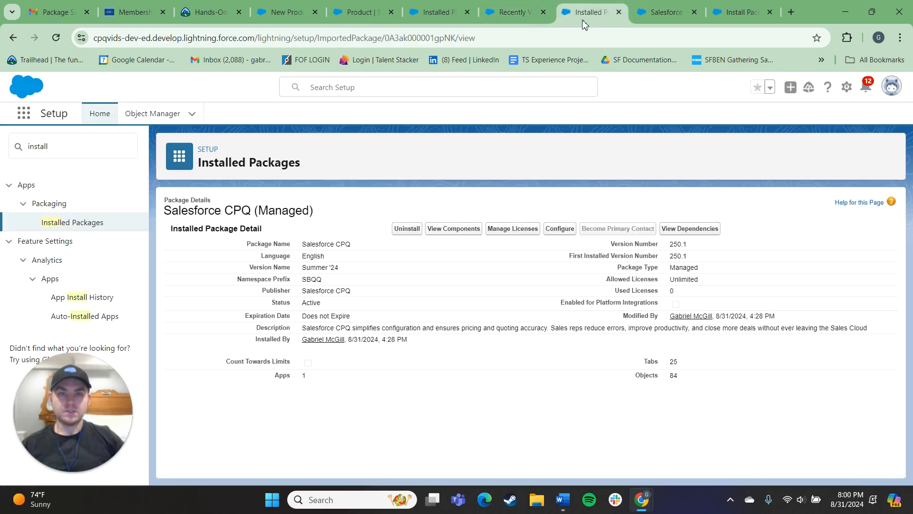
Examine the Salesforce CPQ (Managed) package details and its included metadata components.
click(467, 229)
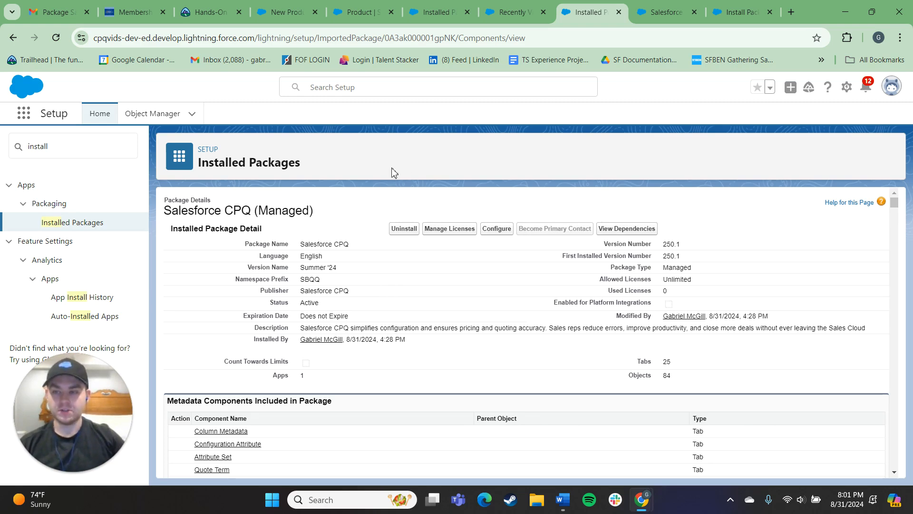
scroll(447, 261, down, 1)
scroll(459, 274, up, 1)
scroll(642, 306, down, 10)
scroll(636, 306, up, 10)
scroll(714, 286, down, 1)
mouse_move(896, 208)
mouse_down()
mouse_move(912, 473)
mouse_move(909, 399)
mouse_move(894, 347)
mouse_move(895, 200)
mouse_up()
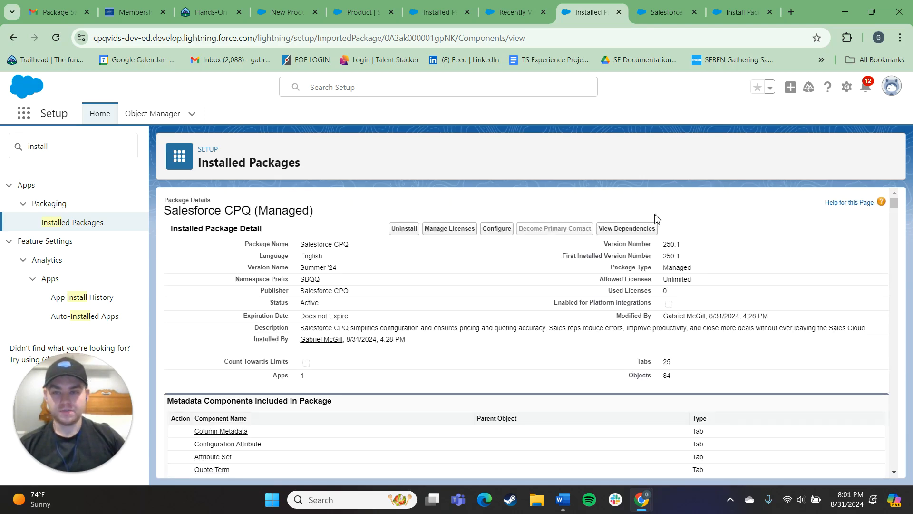
drag(499, 303, 410, 357)
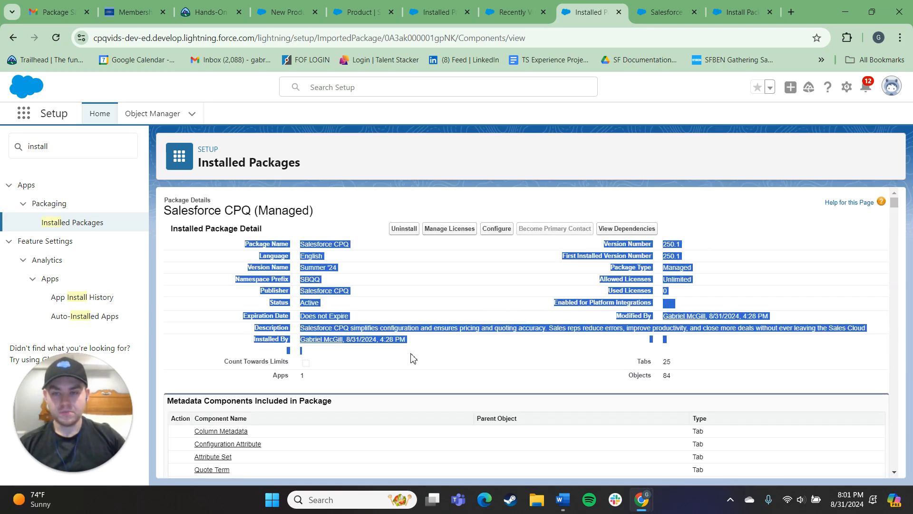
scroll(432, 319, down, 3)
click(375, 246)
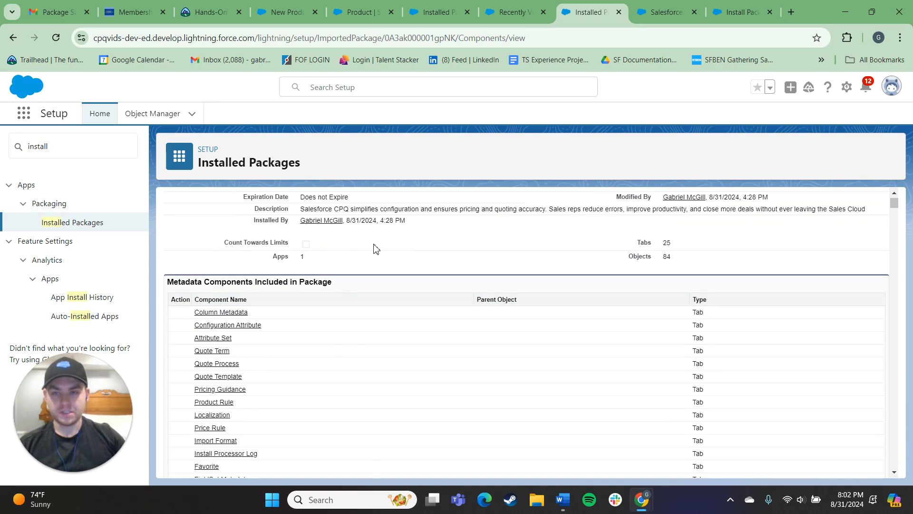
scroll(495, 312, up, 3)
mouse_move(233, 232)
mouse_down()
mouse_move(485, 328)
mouse_move(553, 325)
mouse_move(561, 341)
mouse_move(418, 328)
mouse_move(305, 245)
mouse_move(240, 246)
mouse_up()
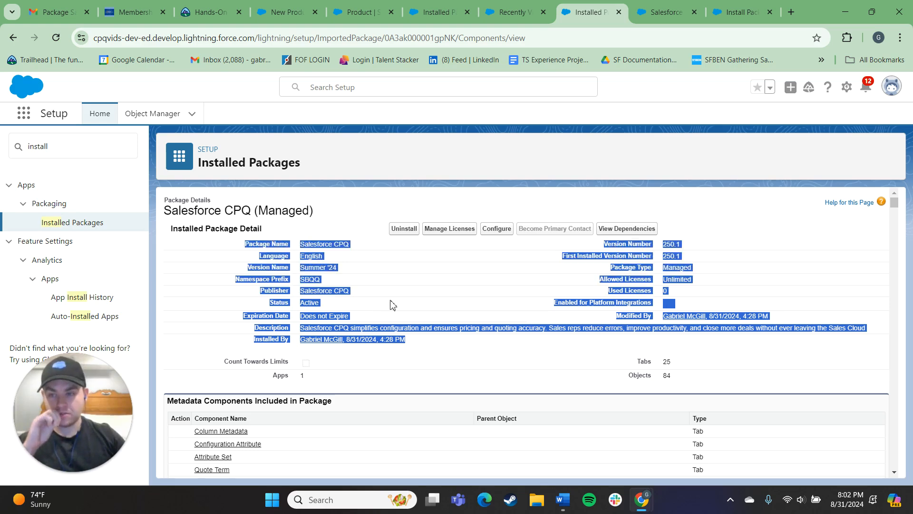
click(417, 292)
drag(366, 236, 488, 350)
click(483, 320)
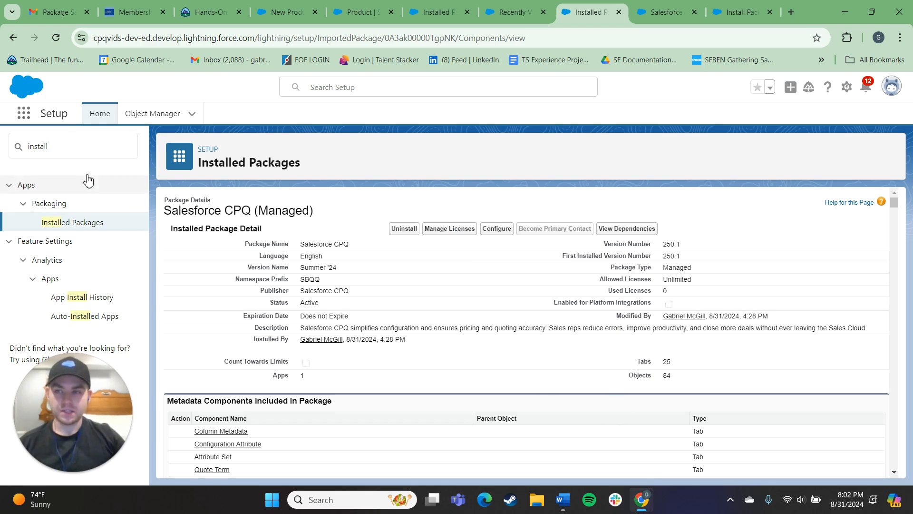
Open the Account object's page layout assignments in Object Manager and start editing the assignment.
click(134, 115)
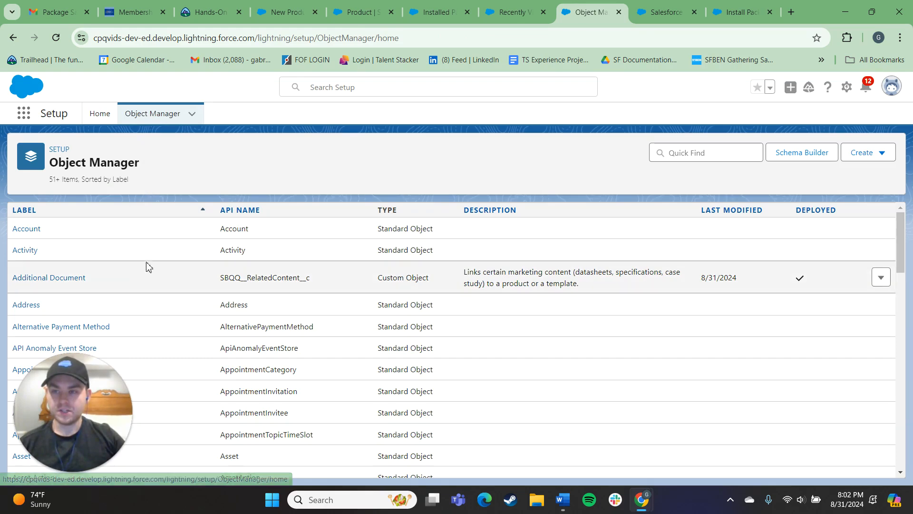
click(29, 229)
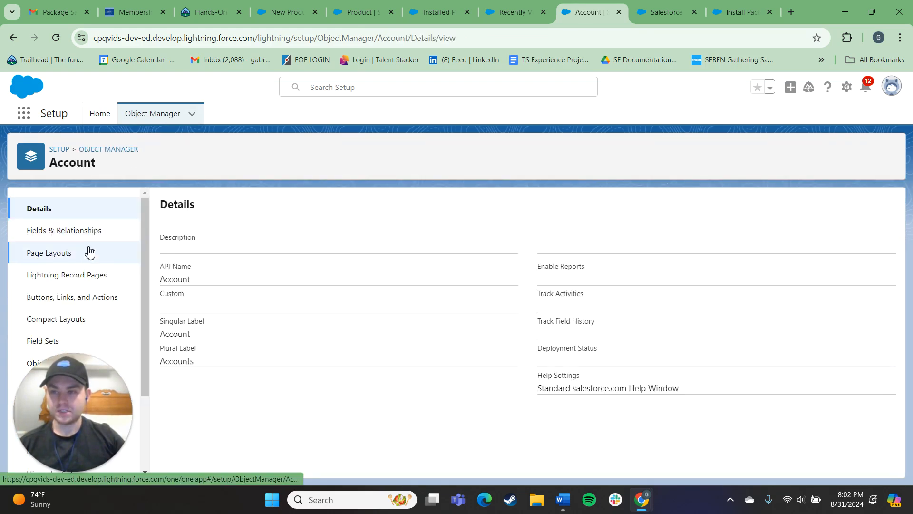
click(69, 251)
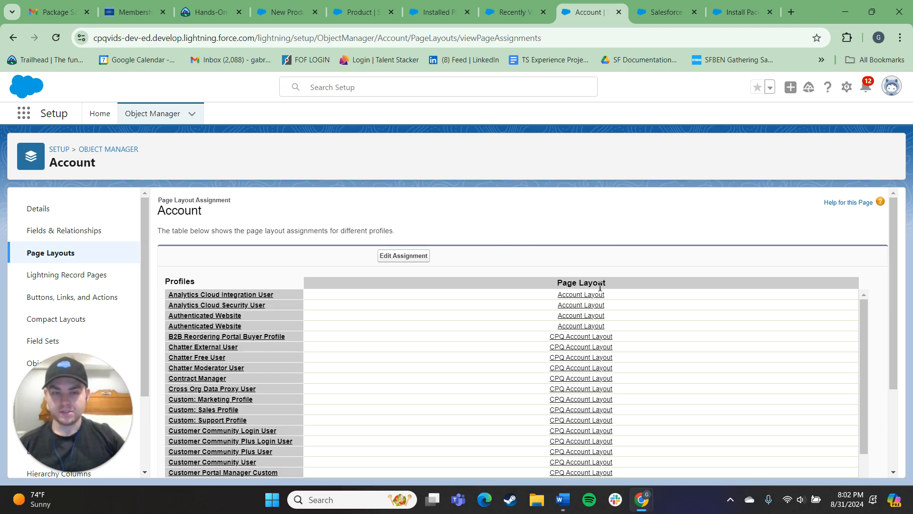
scroll(589, 286, down, 5)
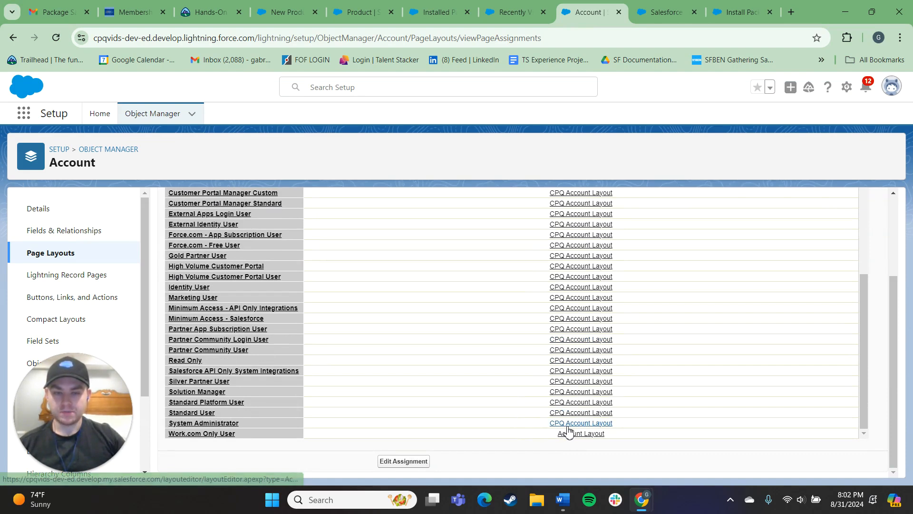
click(570, 427)
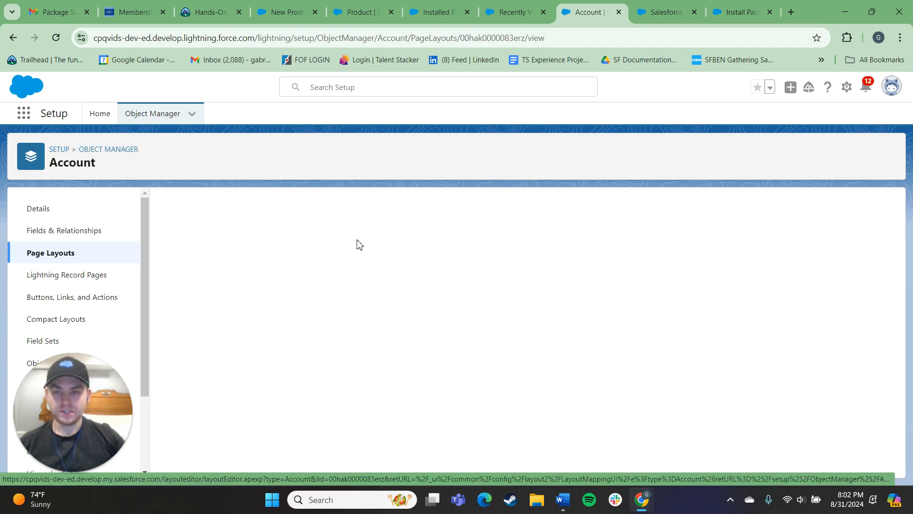
click(425, 255)
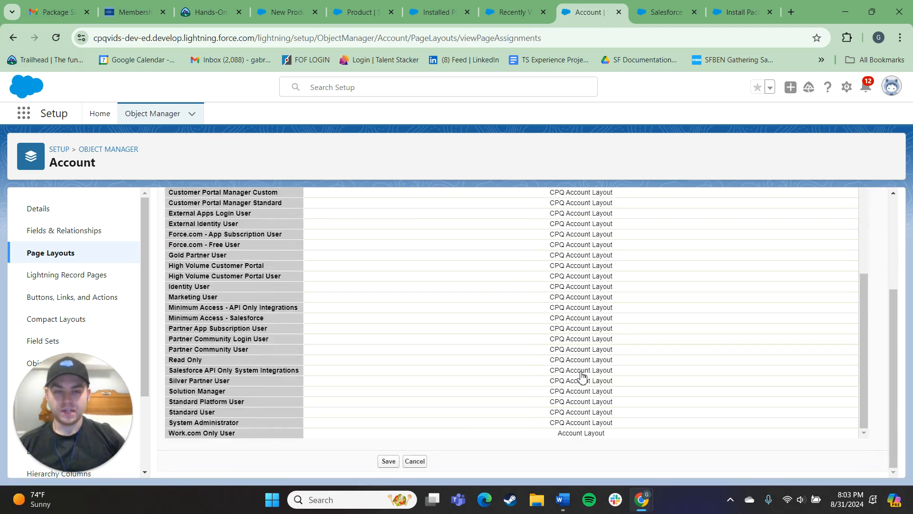
Assign the CPQ Account Layout to the Standard User profile and save the page layout assignment.
scroll(439, 350, up, 3)
scroll(252, 293, up, 5)
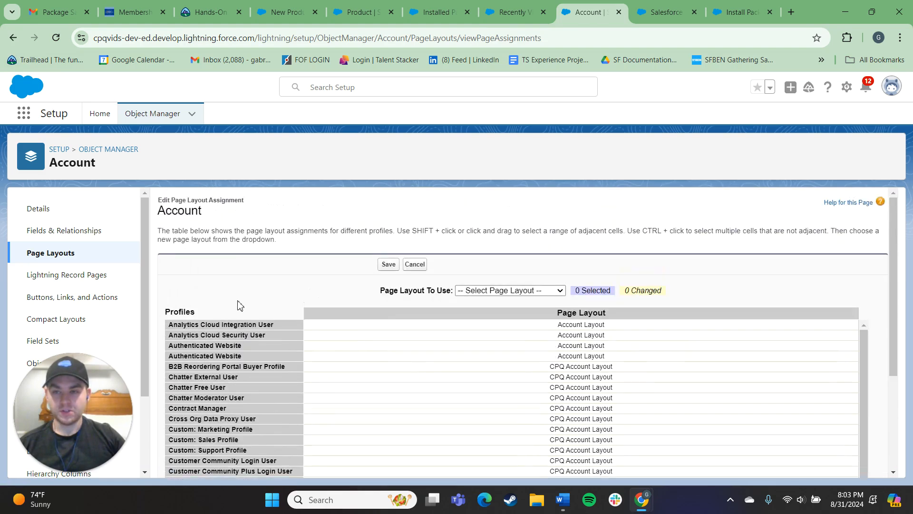
scroll(275, 340, down, 3)
scroll(275, 340, down, 6)
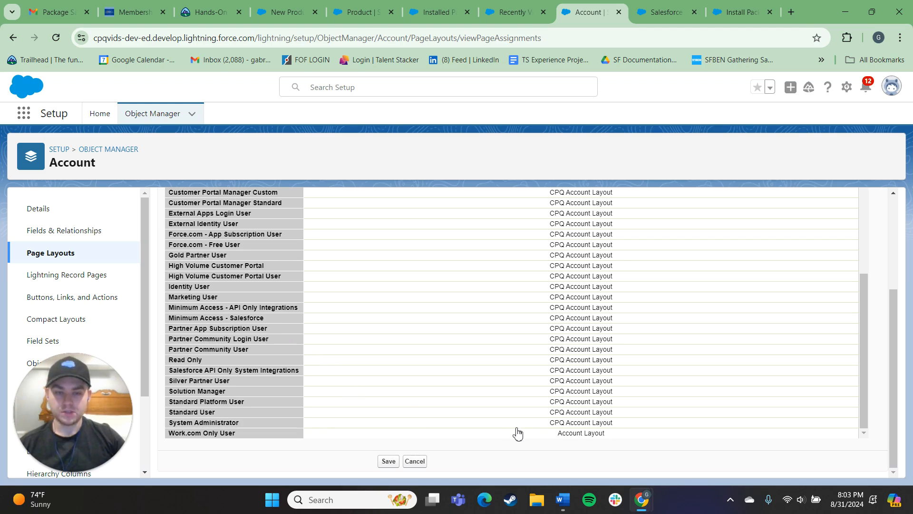
click(491, 426)
scroll(547, 409, up, 10)
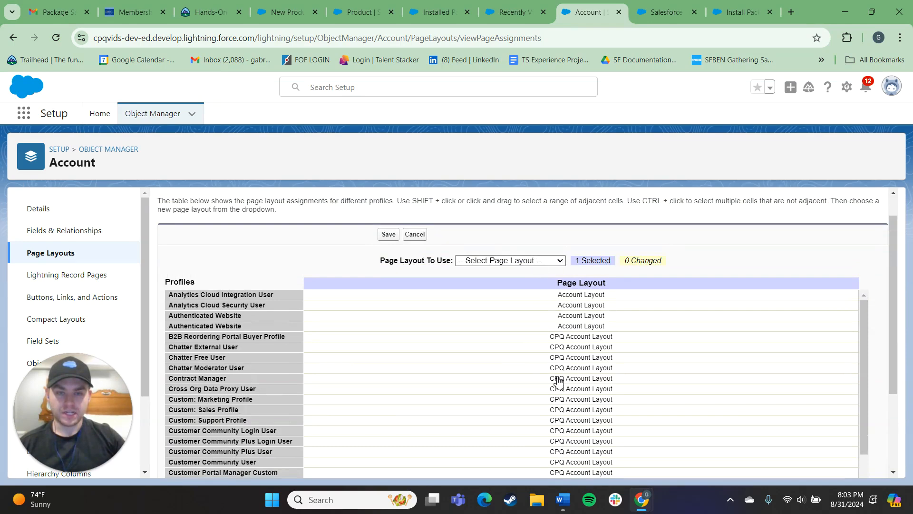
scroll(555, 377, down, 10)
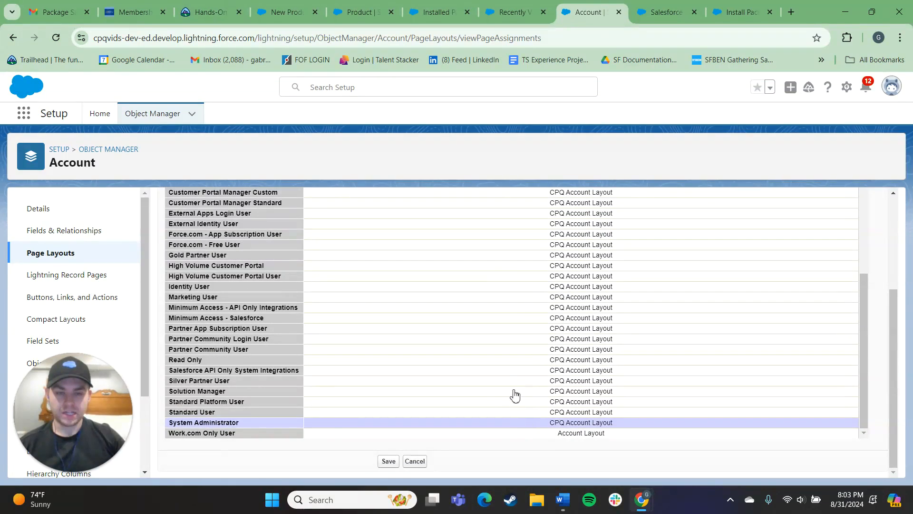
click(537, 412)
scroll(554, 416, up, 10)
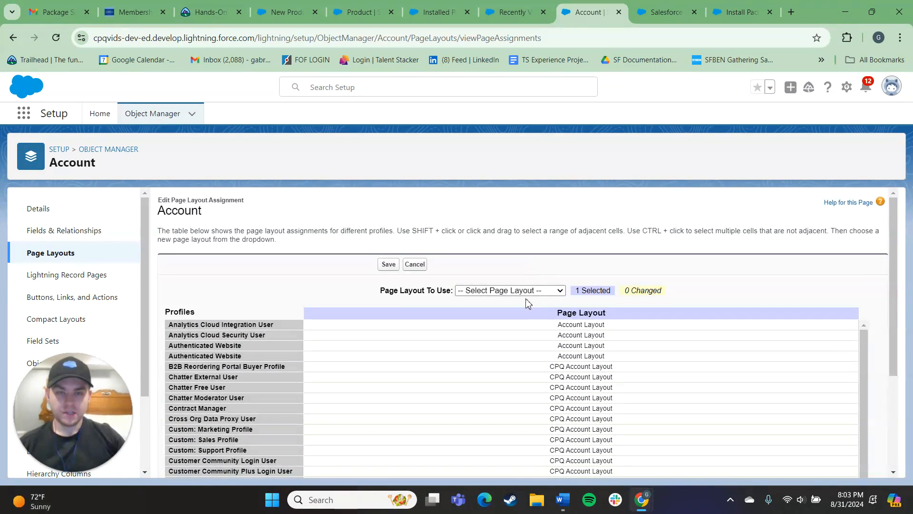
click(513, 290)
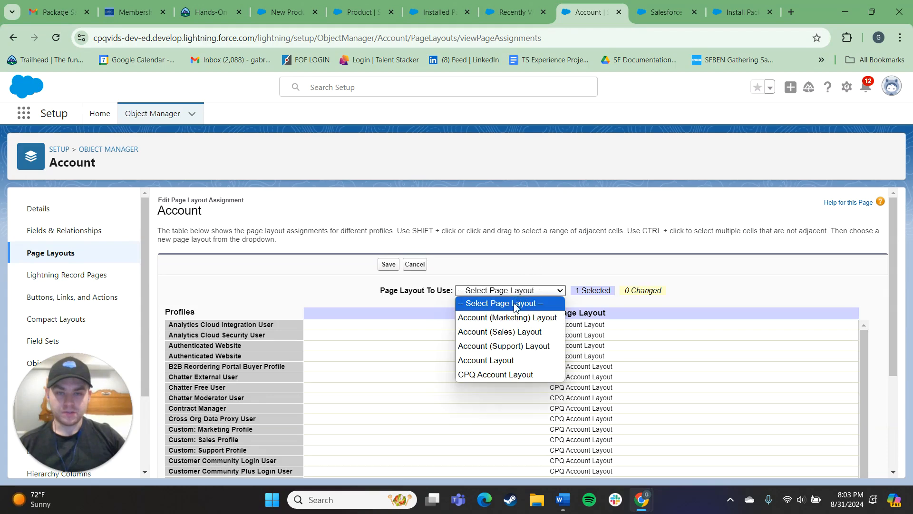
click(513, 375)
scroll(459, 323, down, 10)
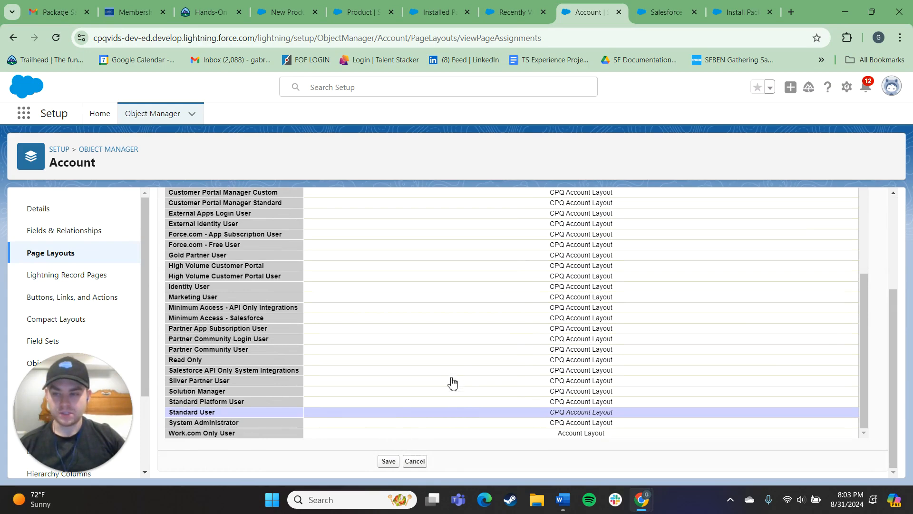
scroll(459, 387, up, 10)
click(389, 265)
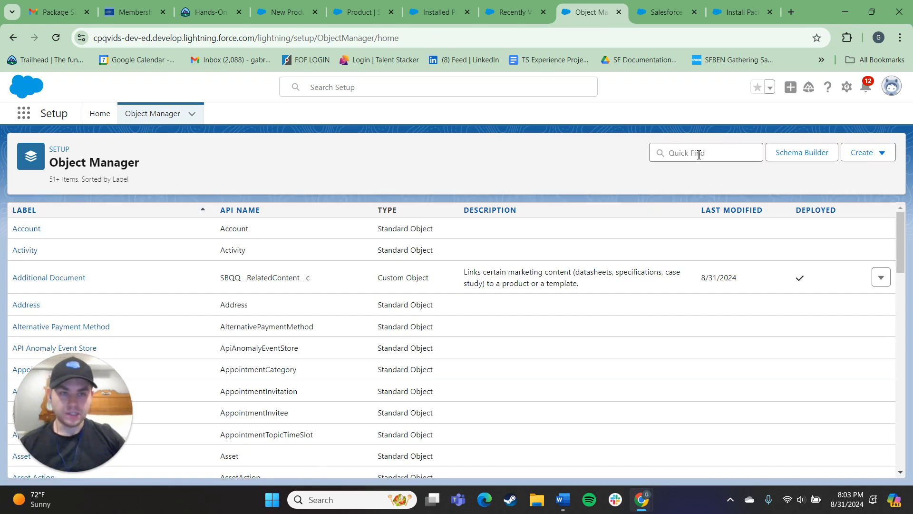
Open the Contract object's page layout assignments in Object Manager and start editing the assignment.
click(697, 153)
text(co)
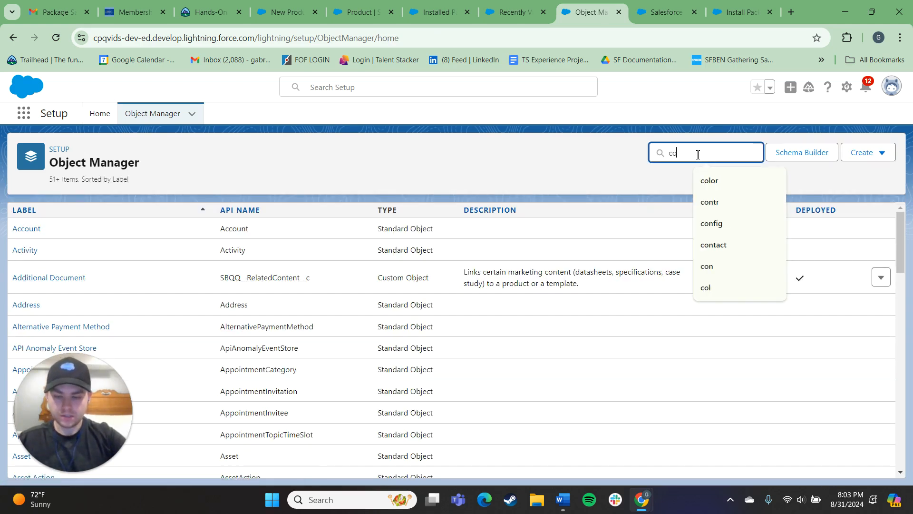
text(ntr)
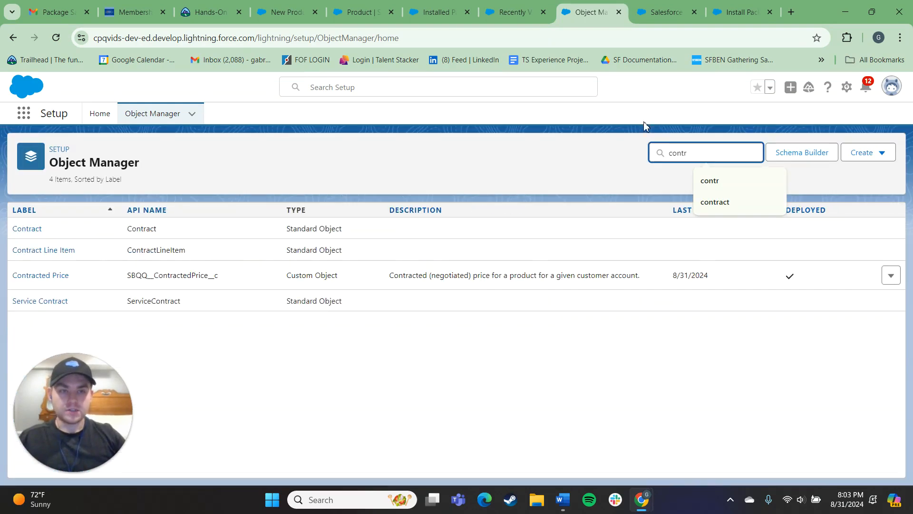
click(37, 234)
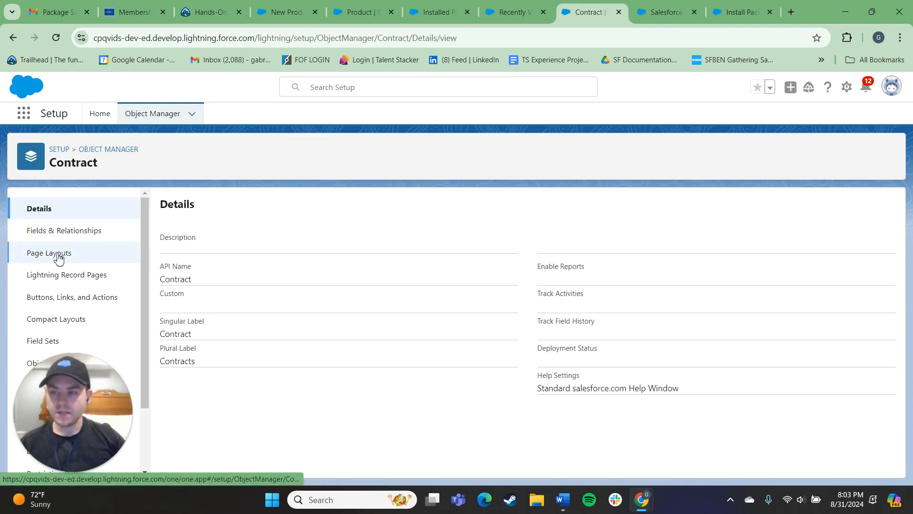
click(63, 254)
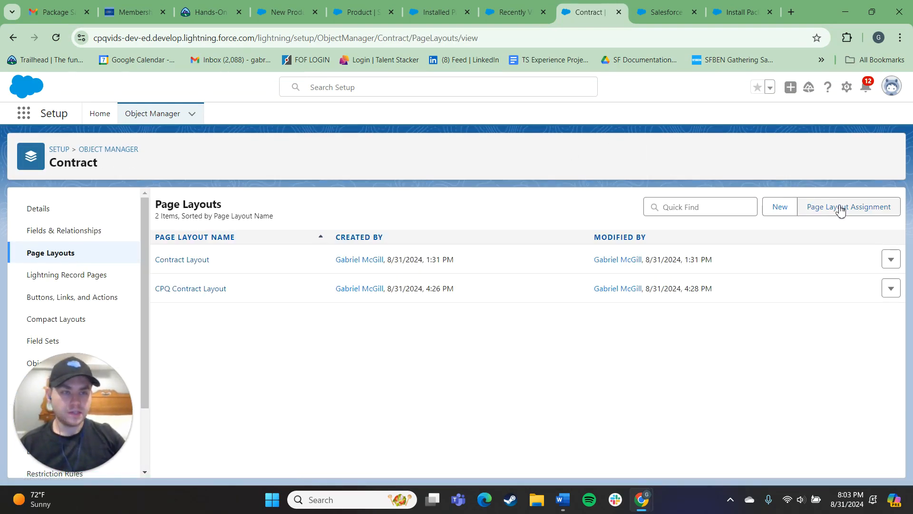
click(836, 208)
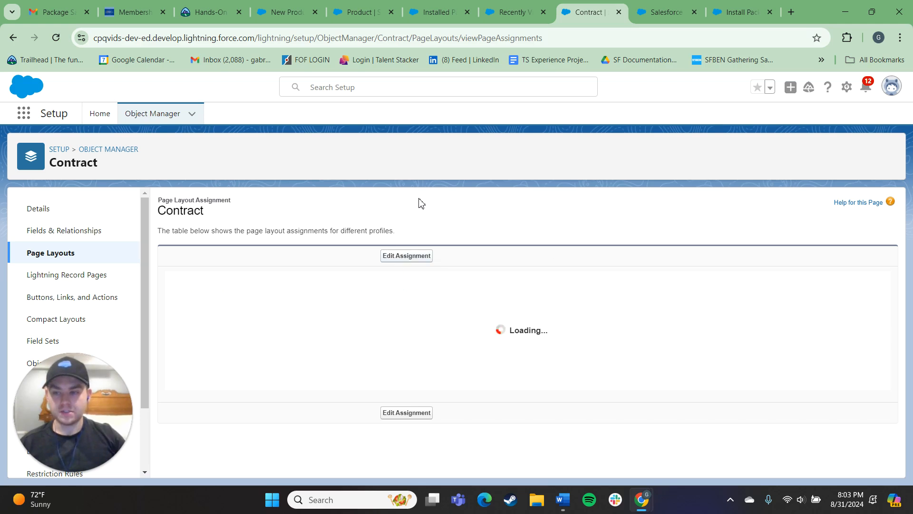
click(408, 255)
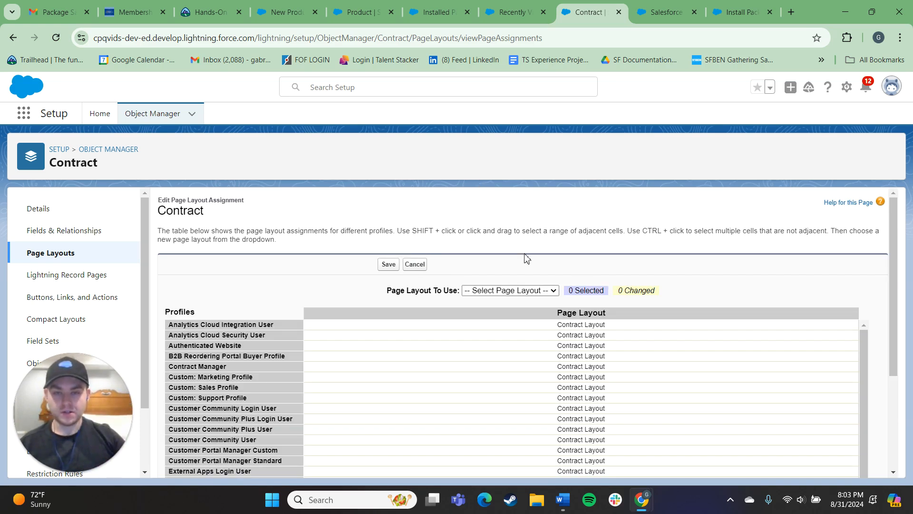
Assign the CPQ Contract Layout to the Standard User profile and save the page layout assignment.
scroll(523, 275, down, 3)
scroll(499, 299, up, 3)
scroll(546, 309, down, 1)
scroll(583, 328, up, 1)
scroll(523, 305, down, 5)
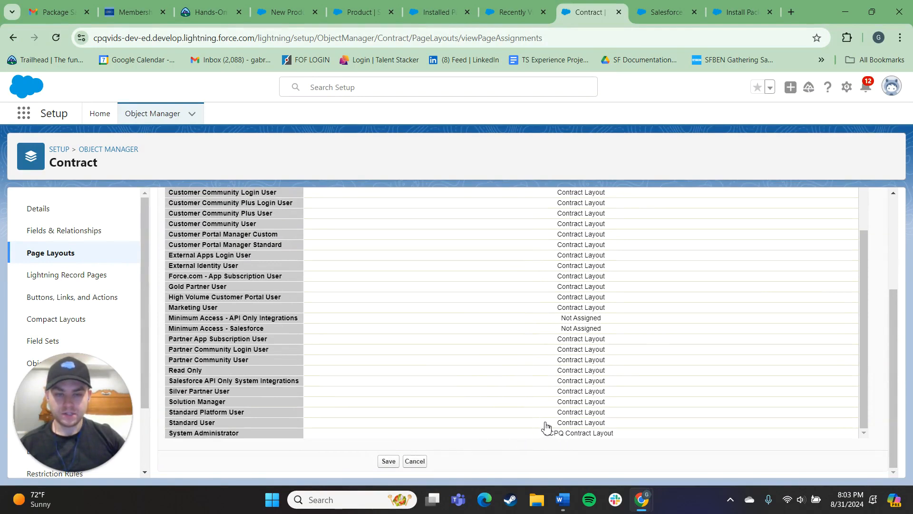
click(545, 422)
scroll(509, 371, up, 5)
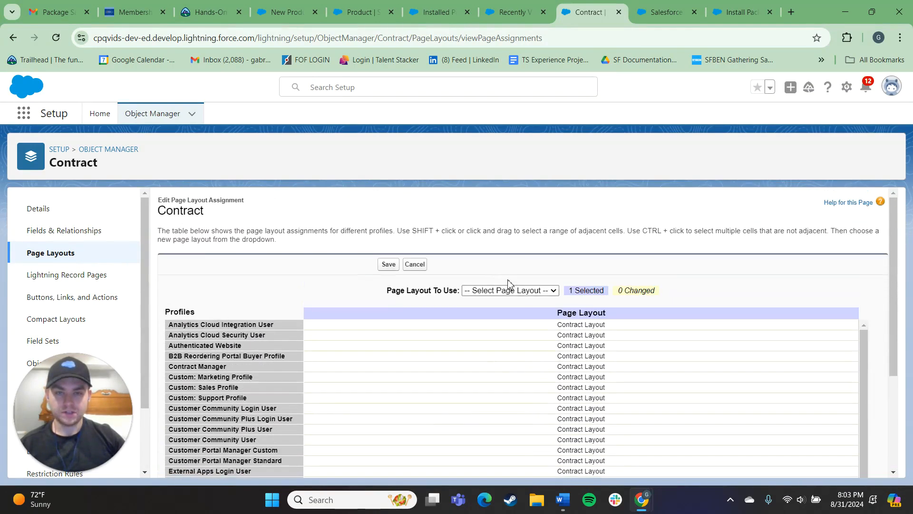
click(513, 292)
click(505, 332)
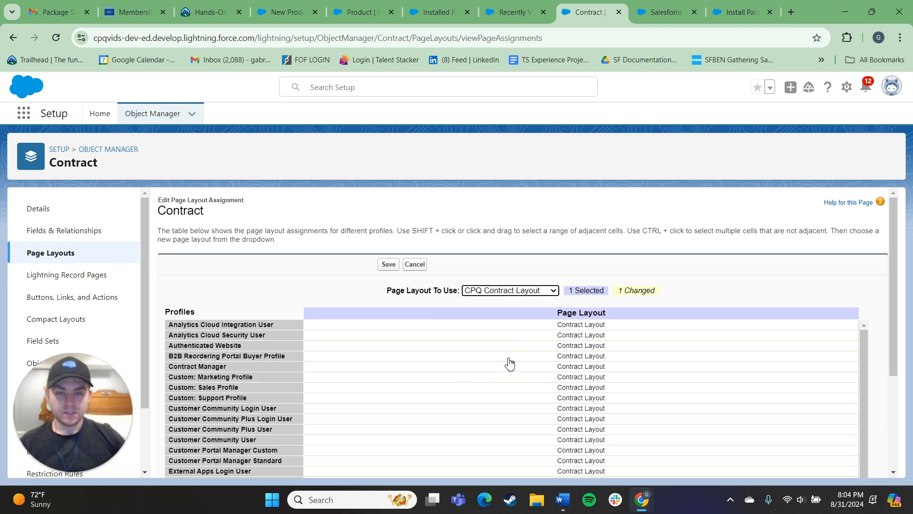
scroll(505, 356, down, 10)
scroll(550, 414, up, 10)
scroll(510, 331, up, 1)
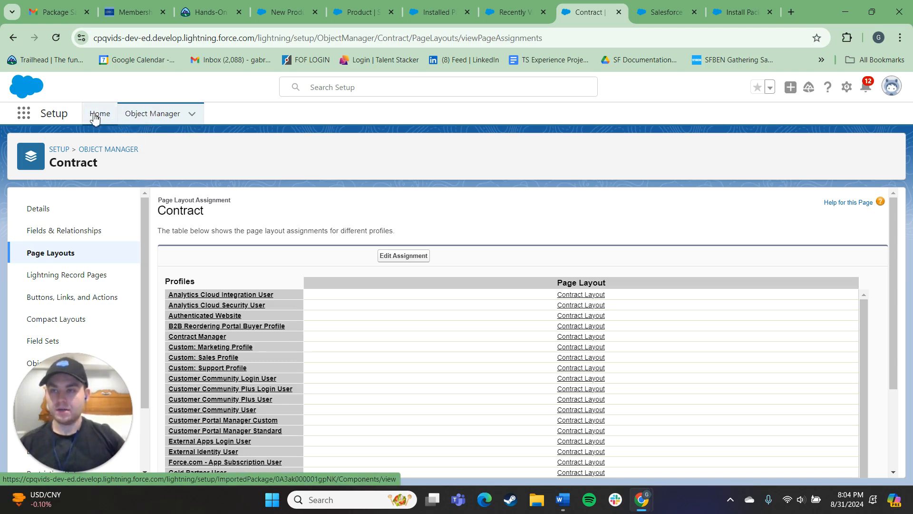
Open the Salesforce CPQ package's settings editor from Installed Packages.
click(98, 118)
click(71, 222)
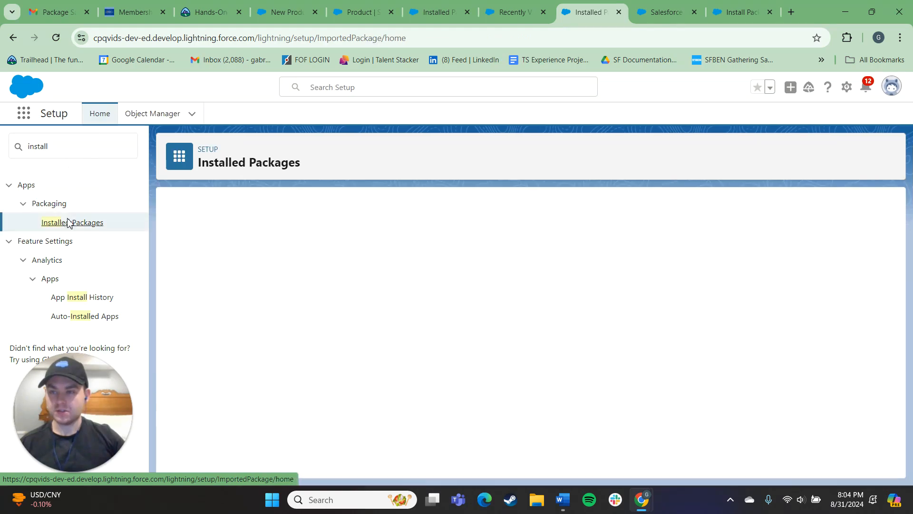
click(219, 331)
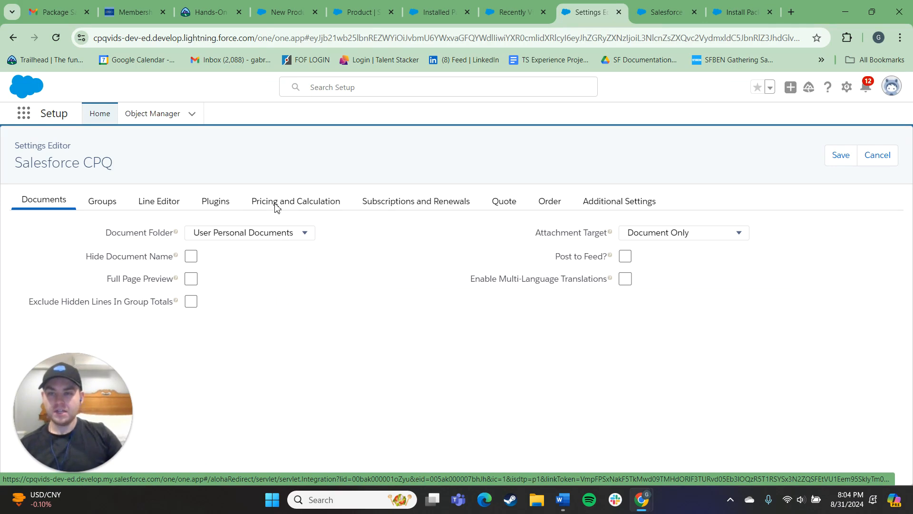
Review the CPQ settings on the Pricing and Calculation, Plugins, Line Editor, Documents and Groups tabs.
click(286, 202)
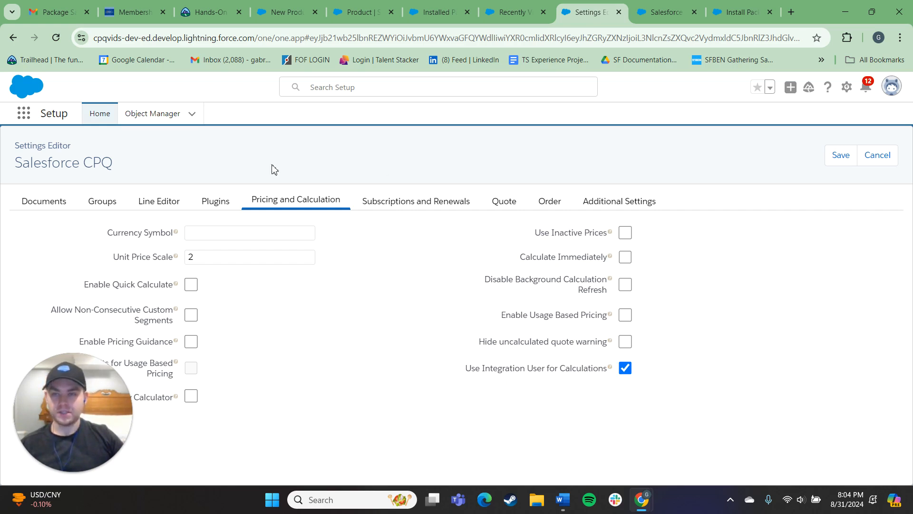
click(213, 206)
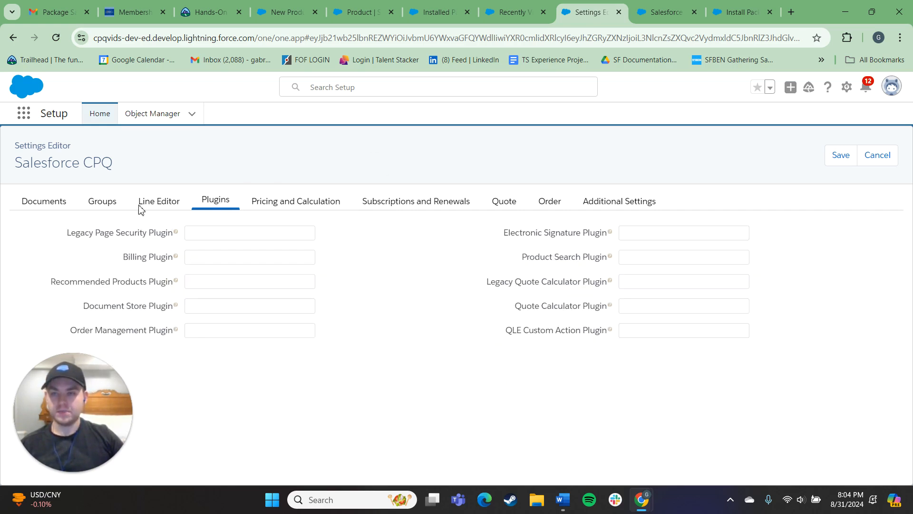
click(142, 205)
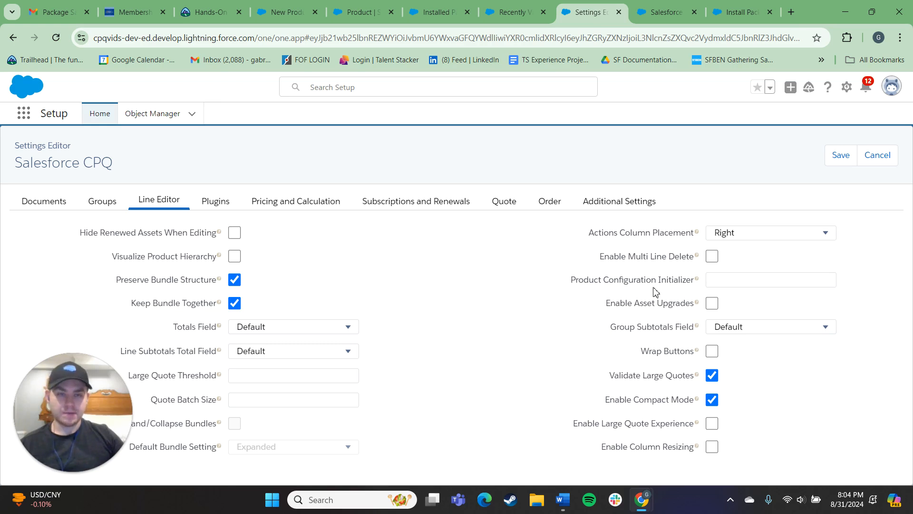
click(301, 209)
click(388, 202)
click(213, 205)
click(294, 203)
click(141, 203)
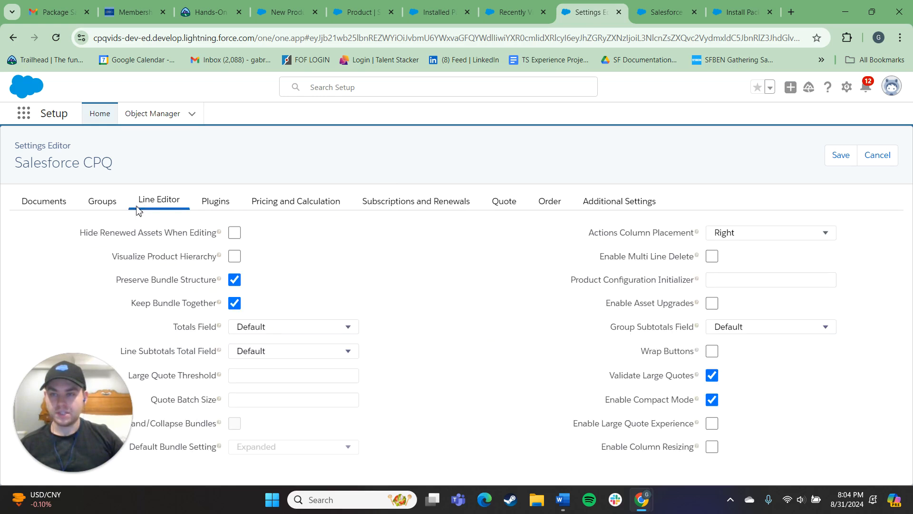
click(40, 207)
click(97, 206)
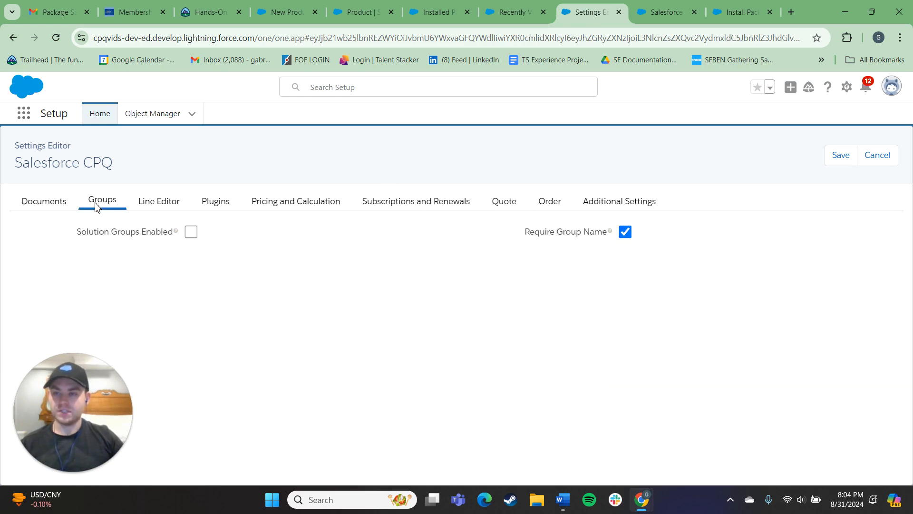
click(141, 206)
click(522, 6)
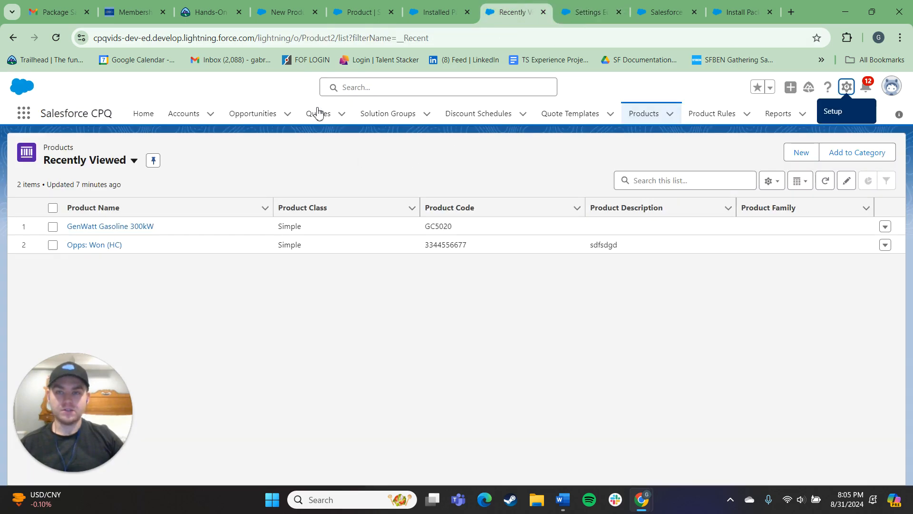
click(585, 15)
click(19, 114)
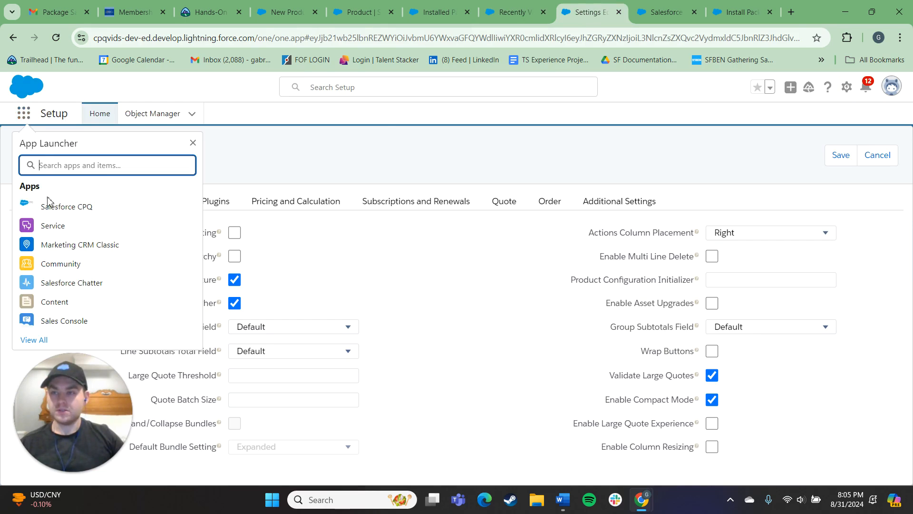
click(34, 340)
drag(219, 231, 196, 242)
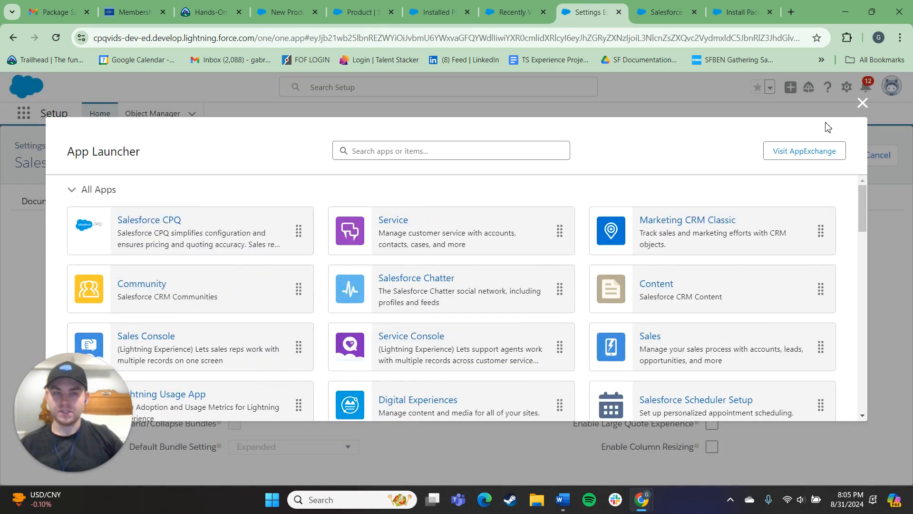
click(869, 109)
Open the Salesforce CPQ app in a new browser tab from the App Launcher.
click(24, 113)
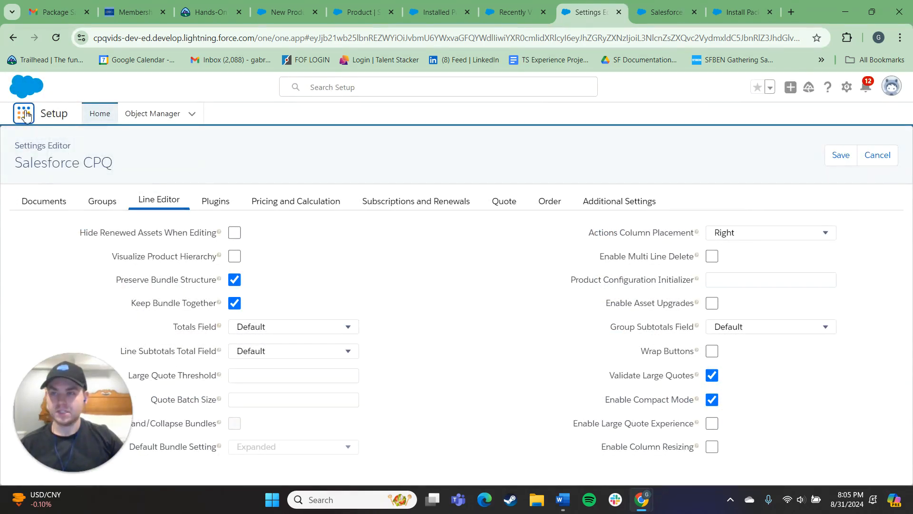
right_click(66, 206)
click(93, 214)
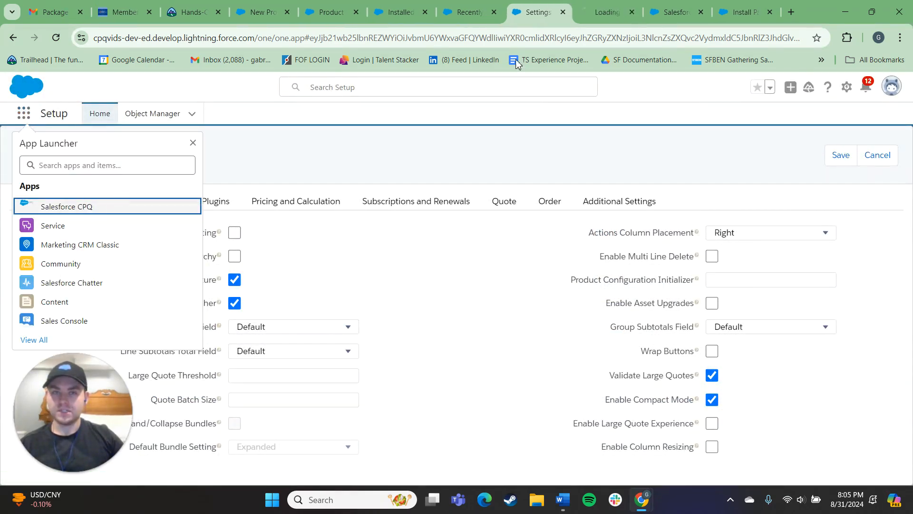
click(606, 13)
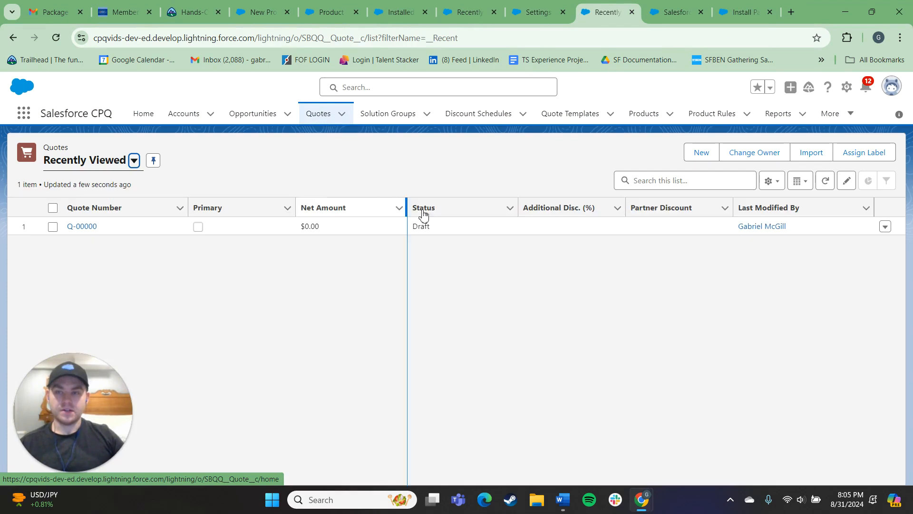
Open quote Q-00000 and examine its record actions menu.
click(84, 227)
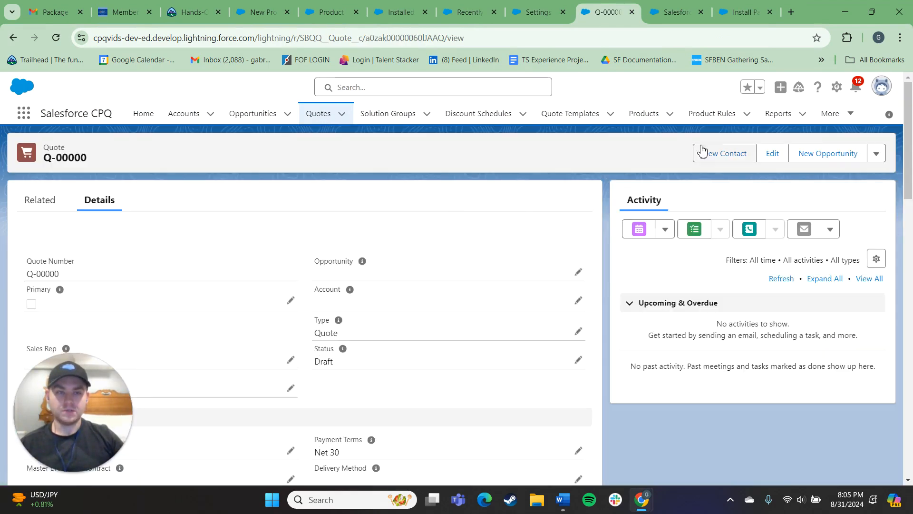
click(875, 152)
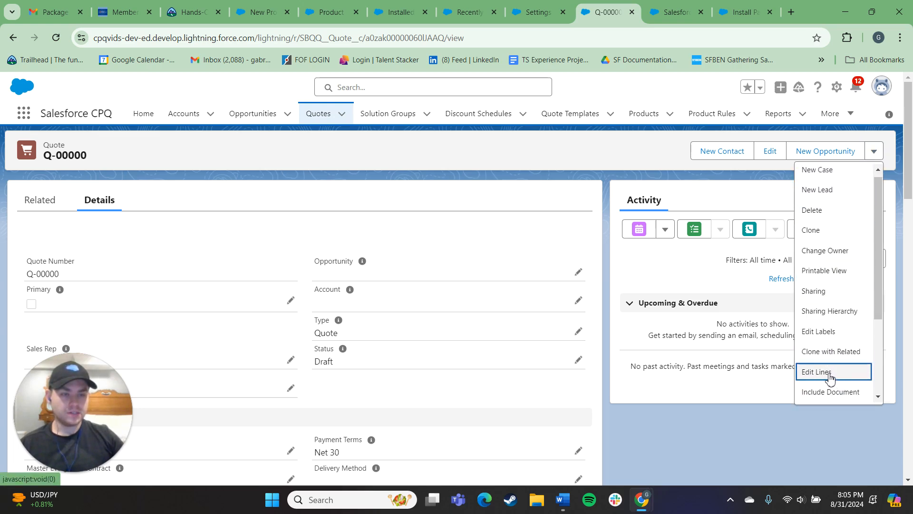
click(627, 162)
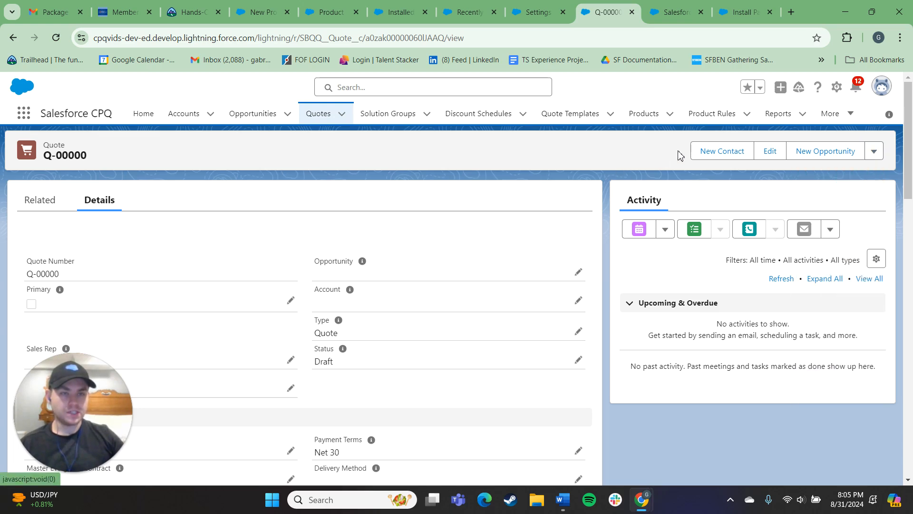
Edit the Quote record page and upgrade its highlights panel to dynamic actions sourced from the Quote Layout.
click(838, 88)
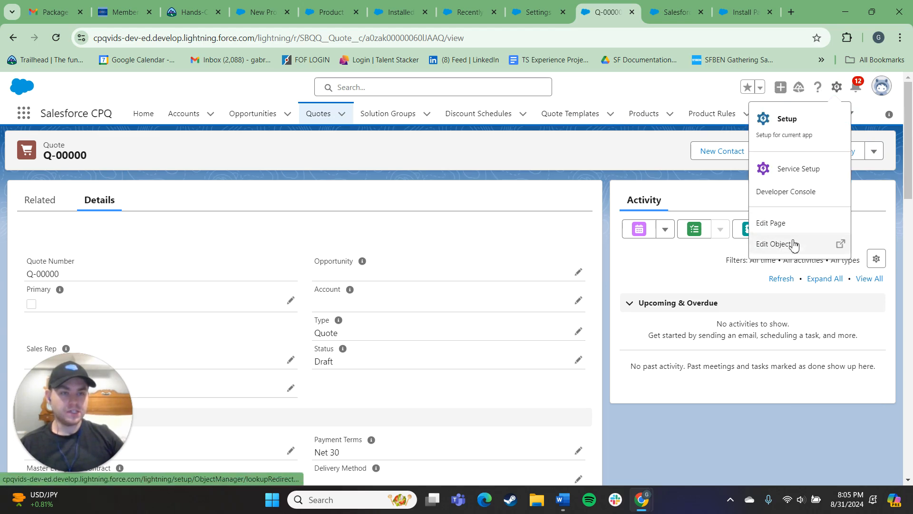
click(771, 223)
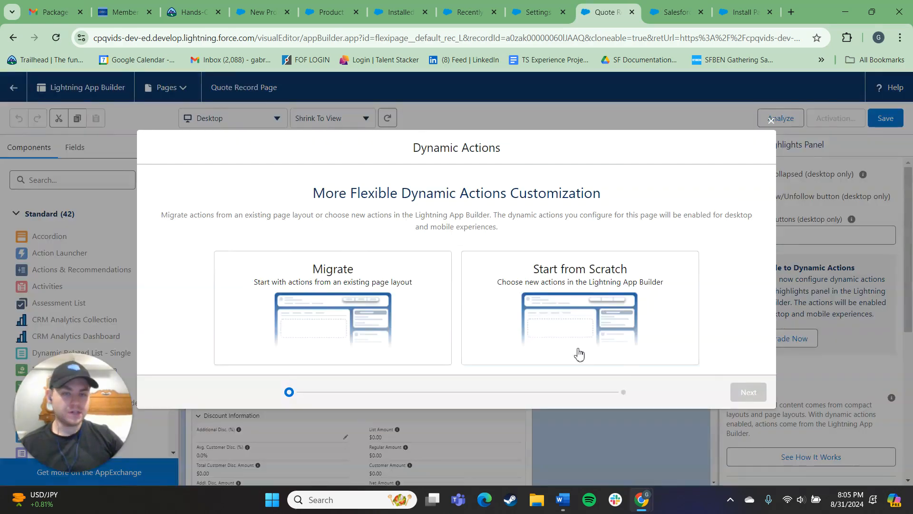
click(413, 332)
click(749, 392)
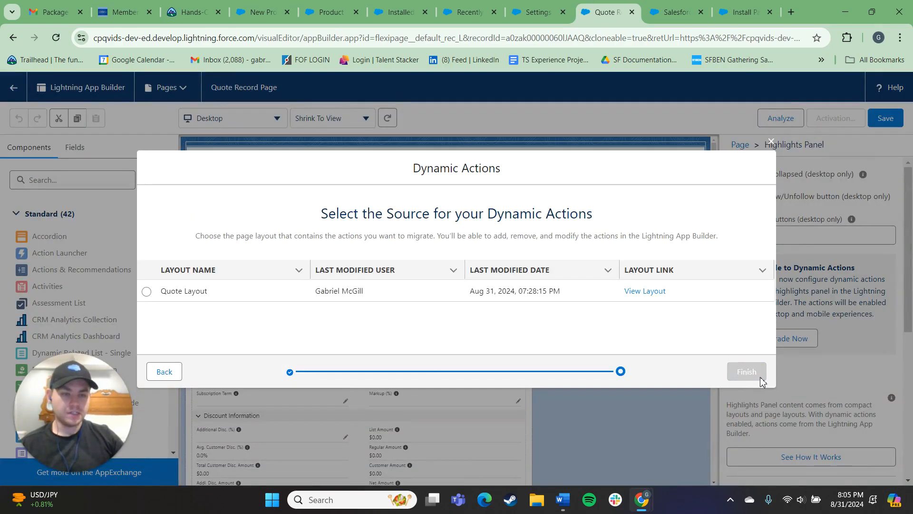
click(146, 292)
click(756, 375)
Set the highlights panel's visible action buttons to 7 and move Edit Lines to the top of the actions.
click(760, 239)
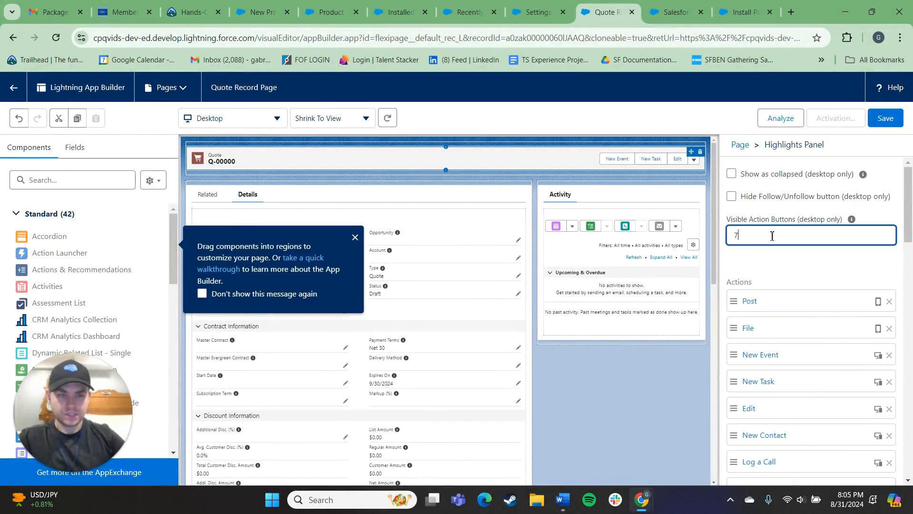
scroll(822, 369, down, 10)
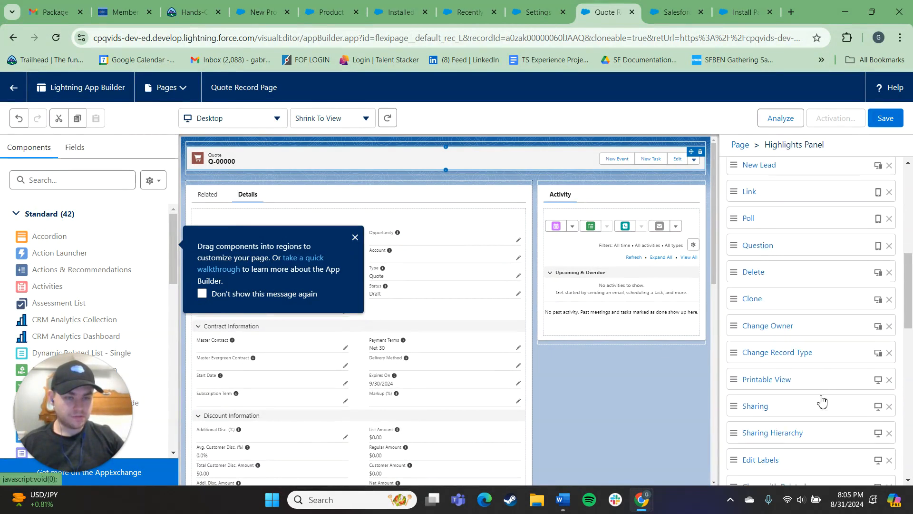
mouse_move(792, 360)
mouse_down()
mouse_move(767, 169)
mouse_move(795, 352)
mouse_up()
scroll(790, 380, down, 1)
drag(776, 297, 781, 190)
drag(785, 374, 771, 214)
drag(775, 330, 771, 243)
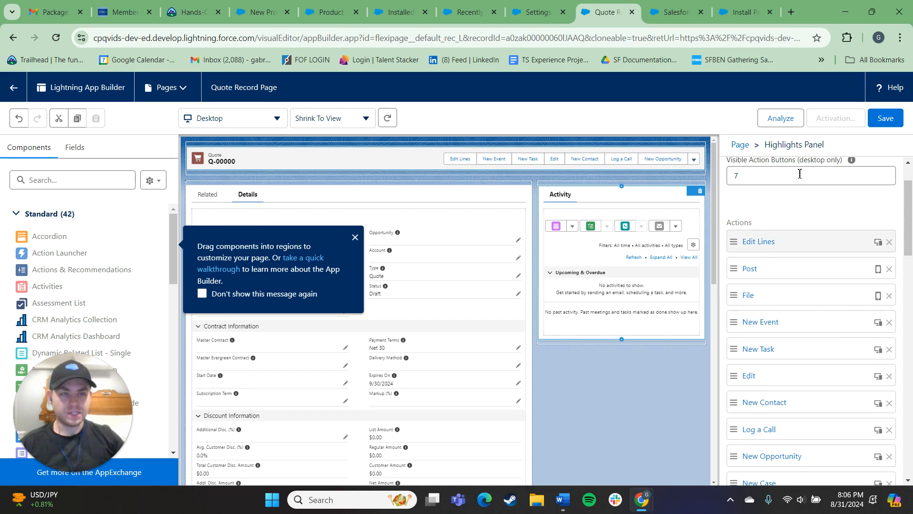
Save the Quote Record Page, activate it as the org default for desktop and phone, and exit the App Builder.
click(886, 119)
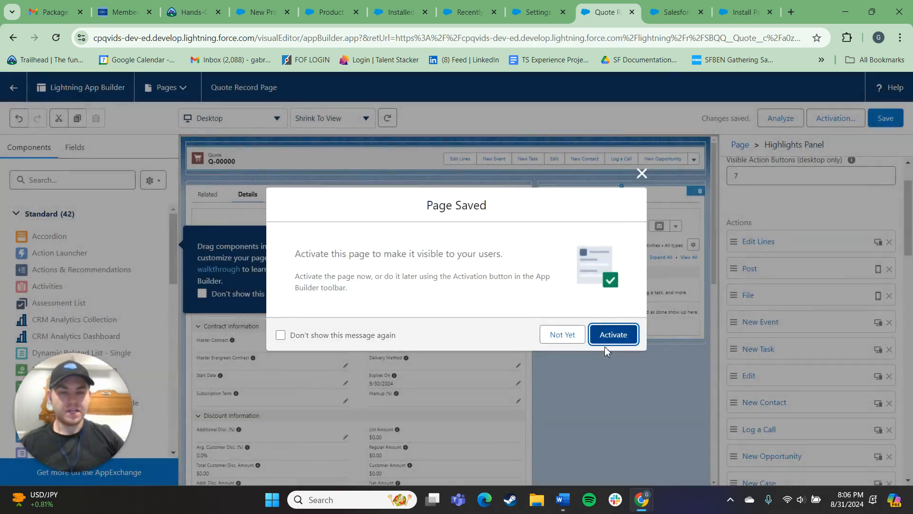
click(612, 335)
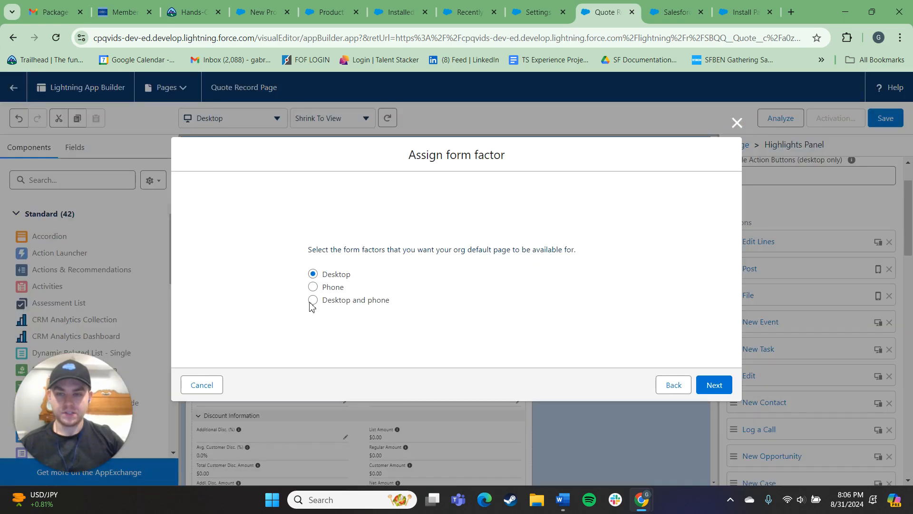
click(312, 301)
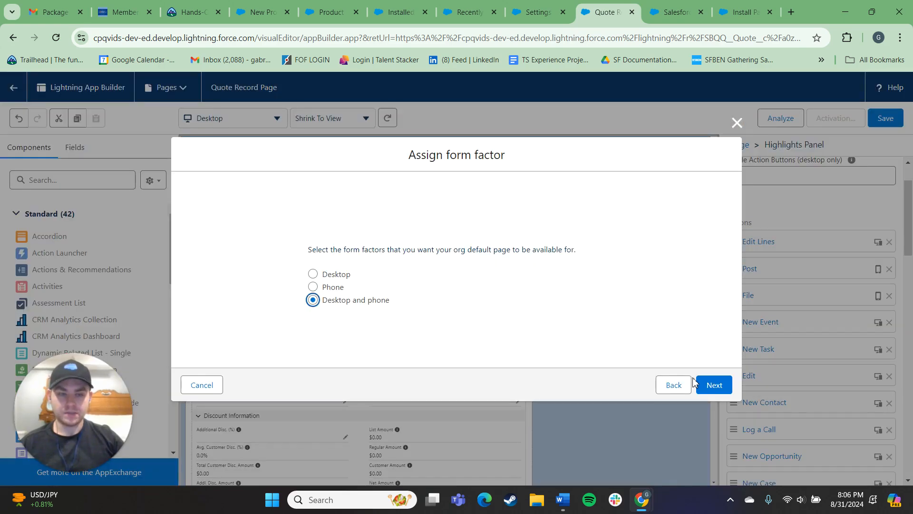
click(714, 383)
click(714, 360)
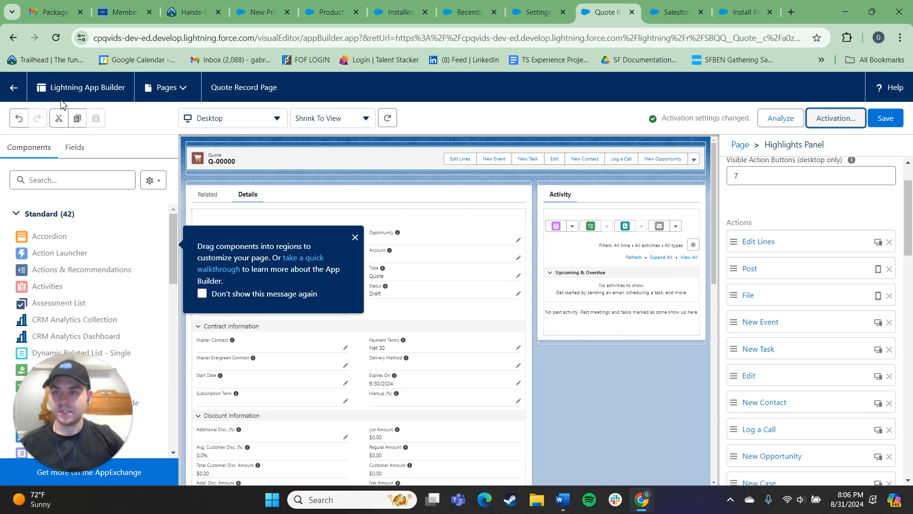
click(12, 88)
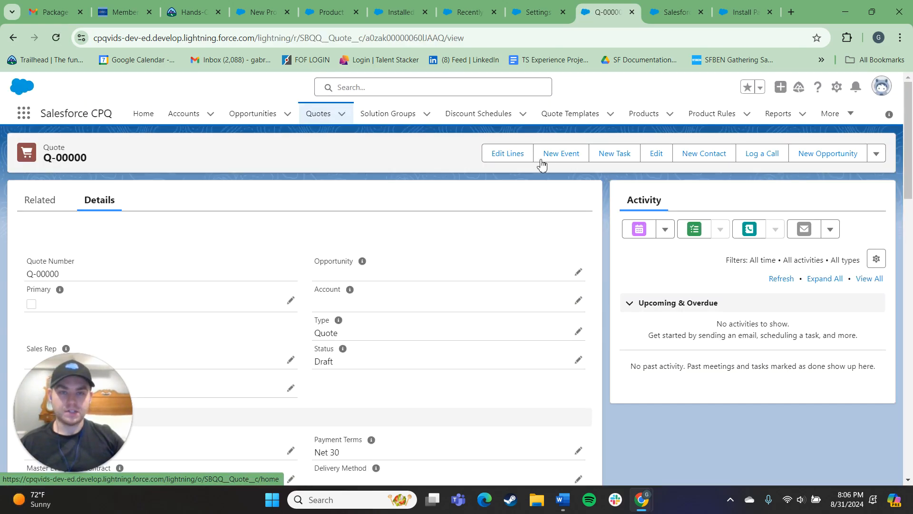
Open Edit Lines on quote Q-00000 and add the GenWatt Diesel 10kW product.
click(509, 158)
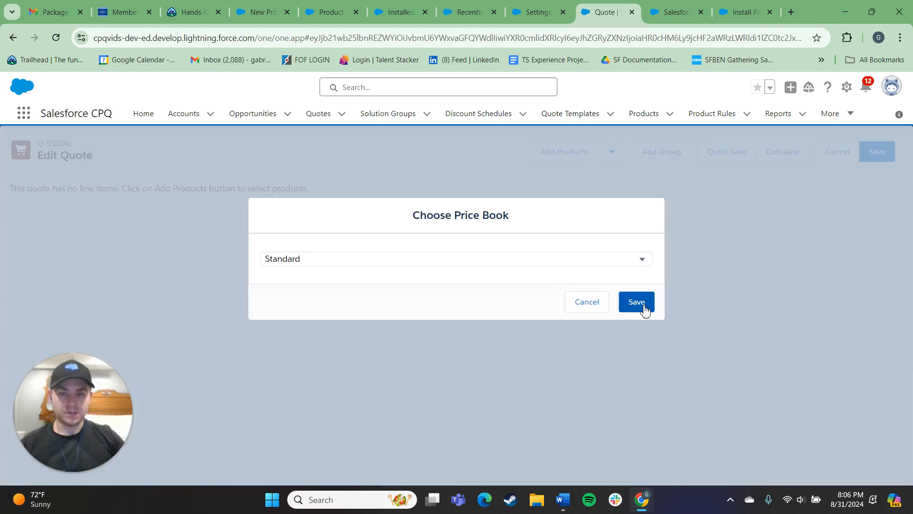
click(644, 309)
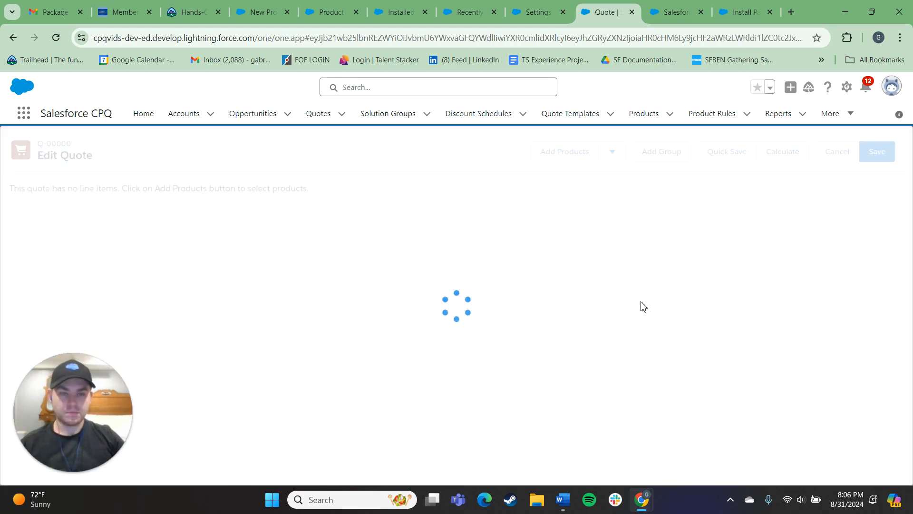
click(560, 159)
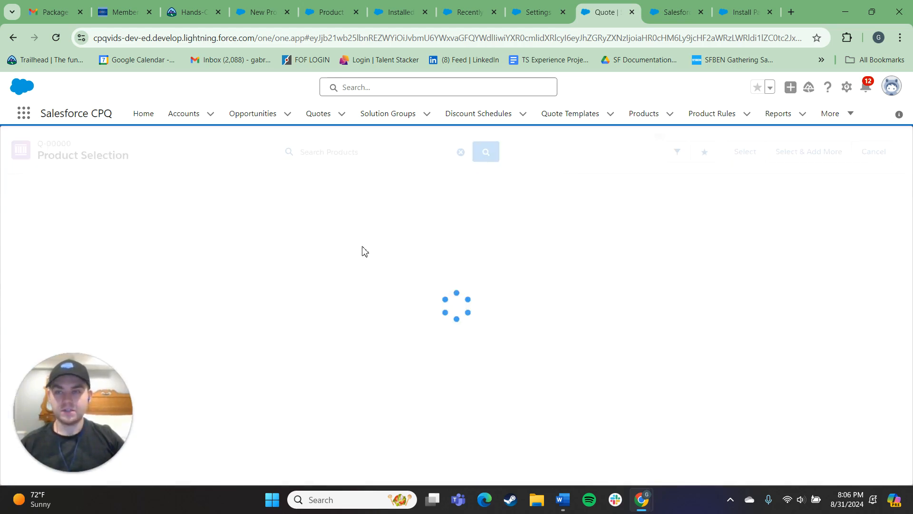
scroll(295, 270, down, 1)
scroll(290, 271, up, 1)
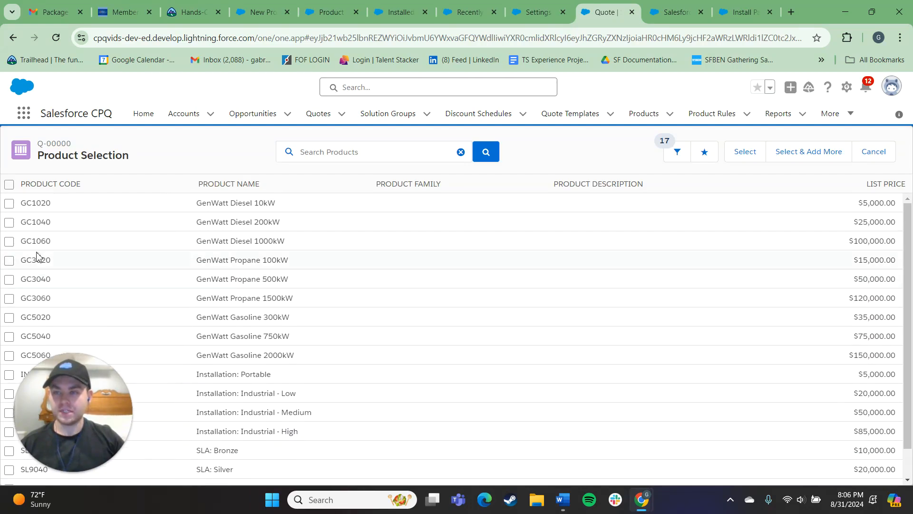
click(10, 205)
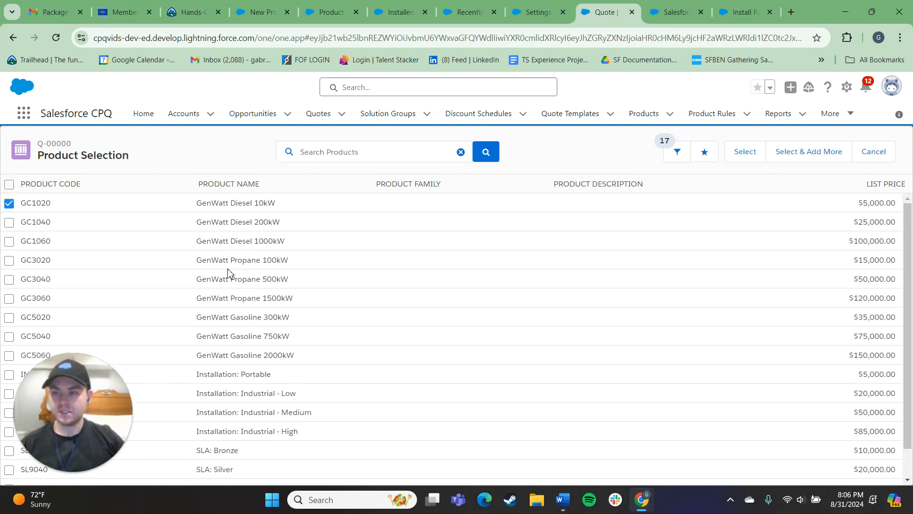
click(754, 151)
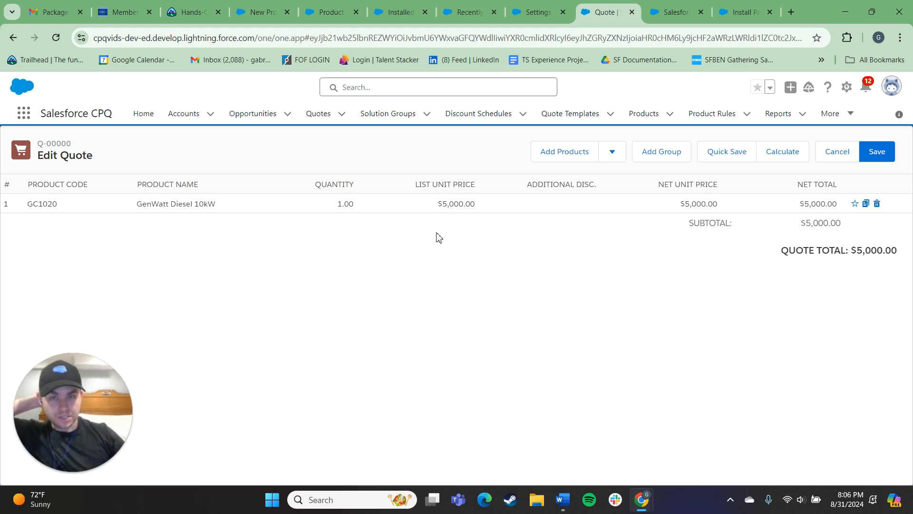
Add the GenWatt Diesel 1000kW product to the quote lines.
click(572, 154)
click(9, 241)
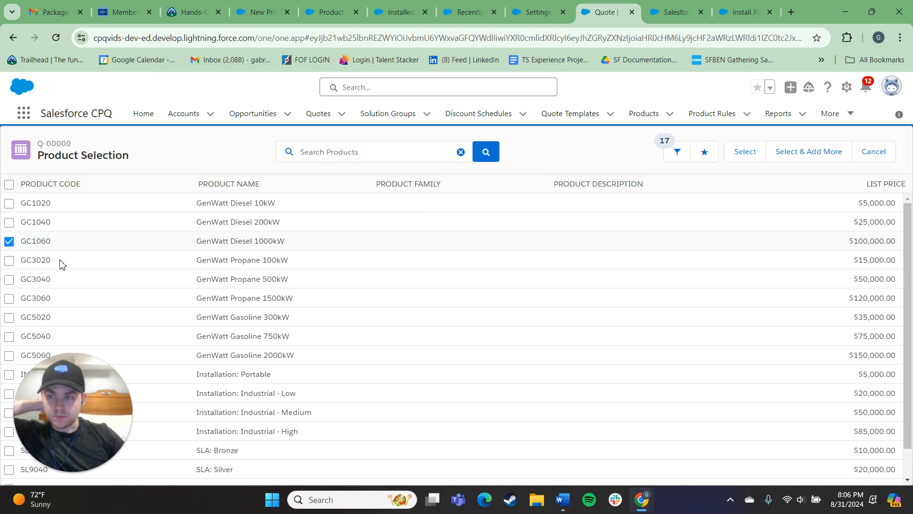
click(746, 155)
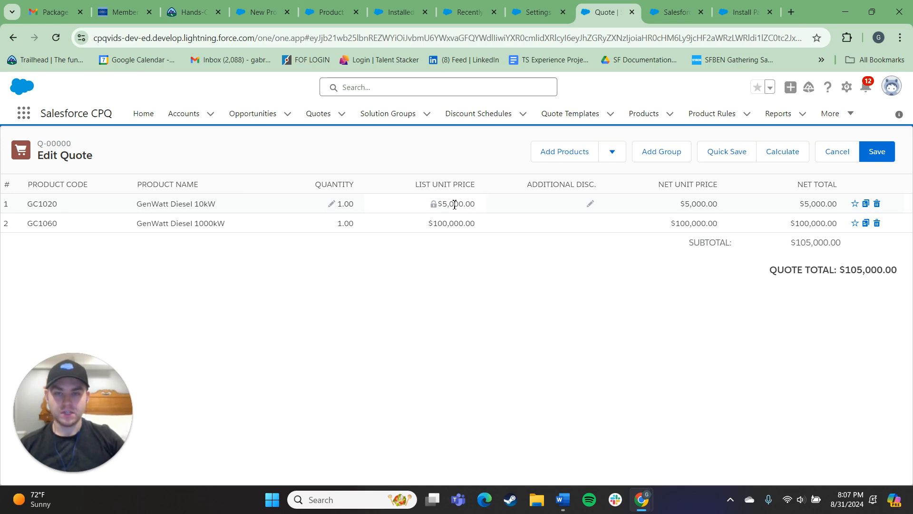
Set the GenWatt Diesel 10kW line's quantity to 13.00 and save the quote lines.
click(434, 210)
click(334, 207)
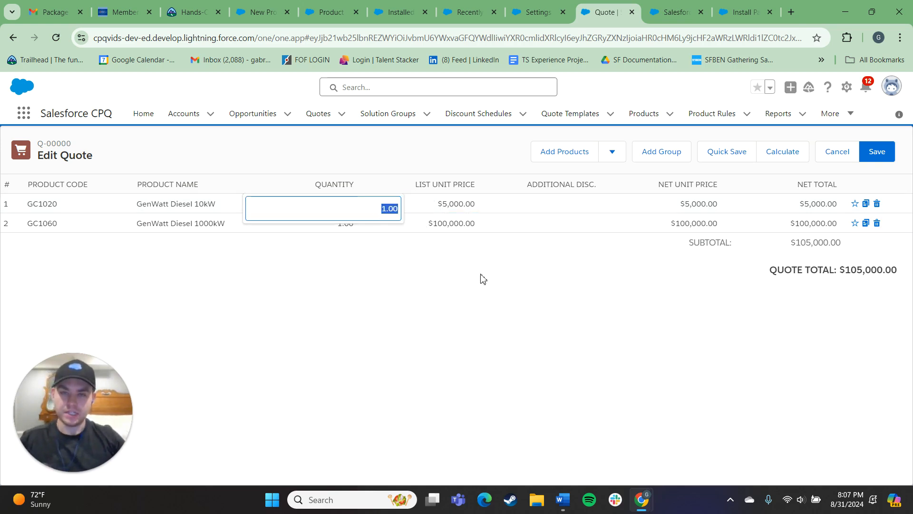
click(386, 208)
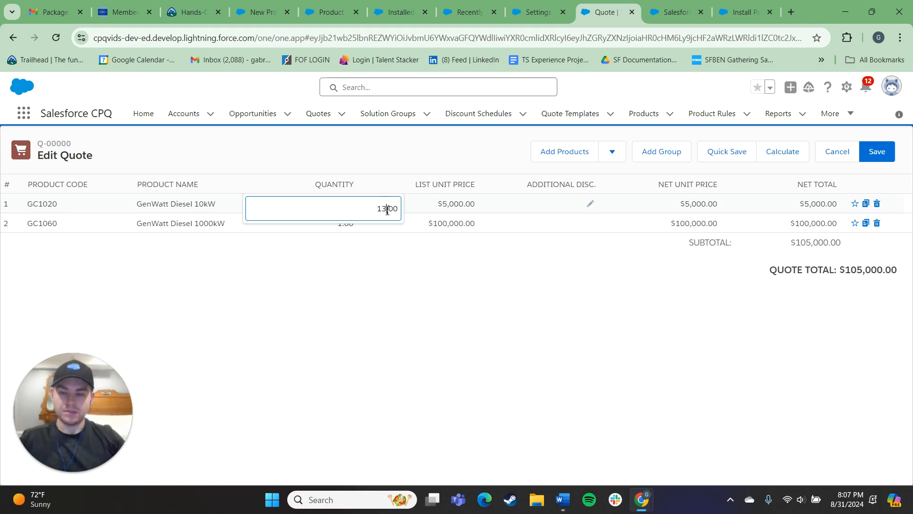
text(3)
click(436, 259)
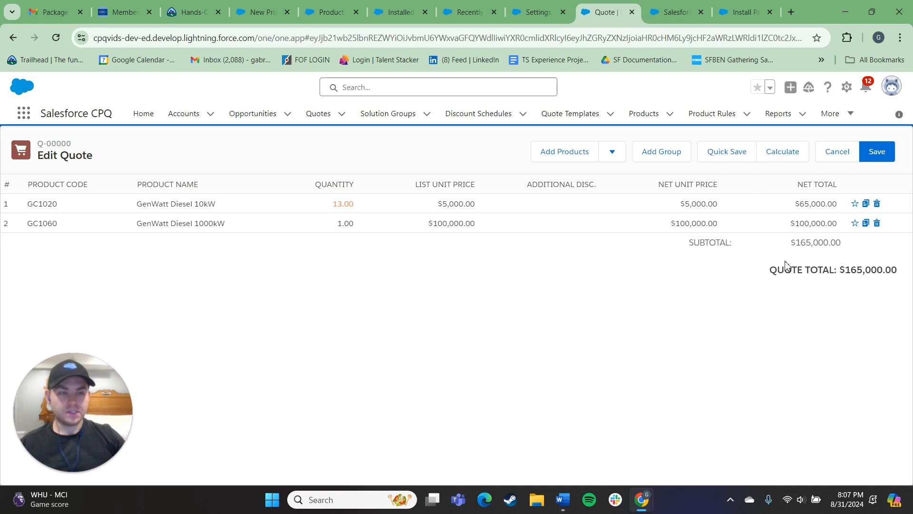
click(877, 151)
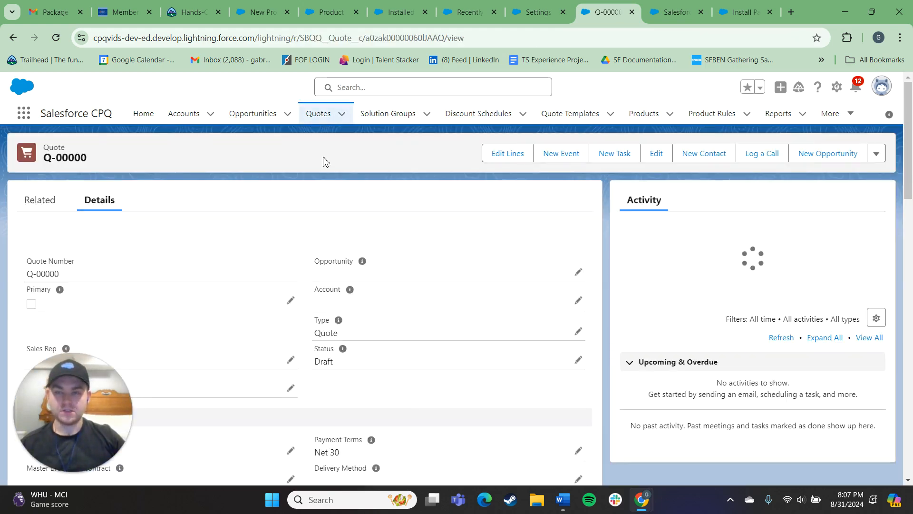
click(508, 154)
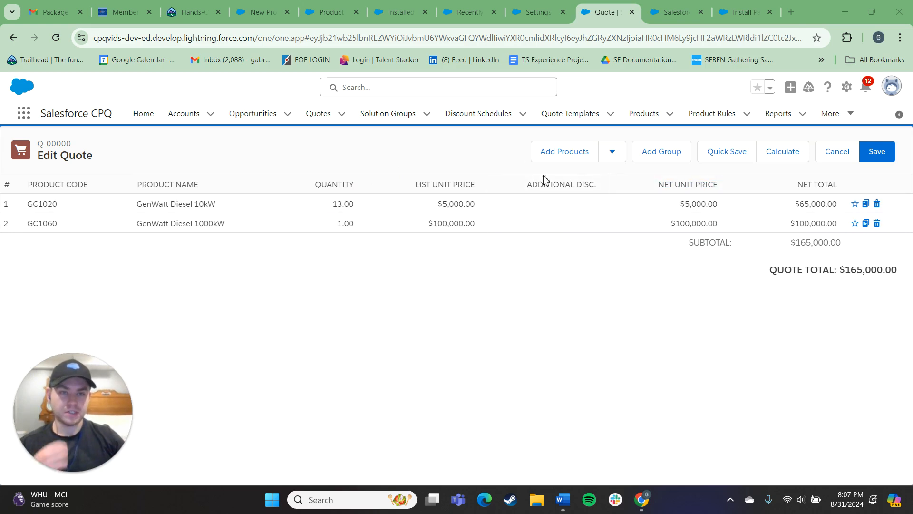
Open a new product form from the Products list.
click(648, 114)
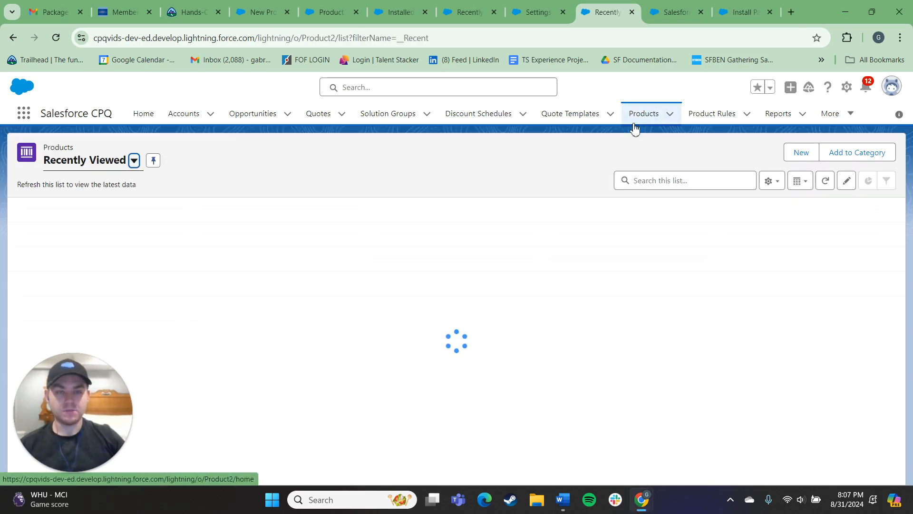
click(801, 153)
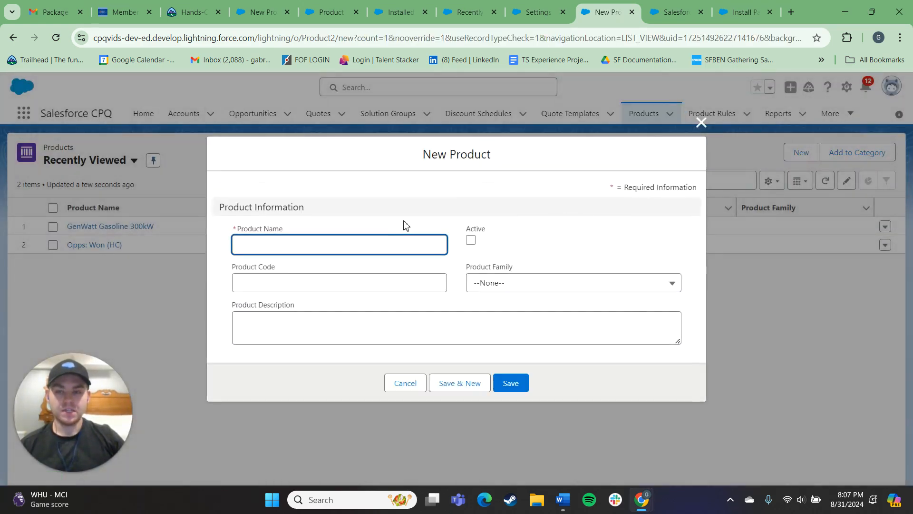
click(223, 198)
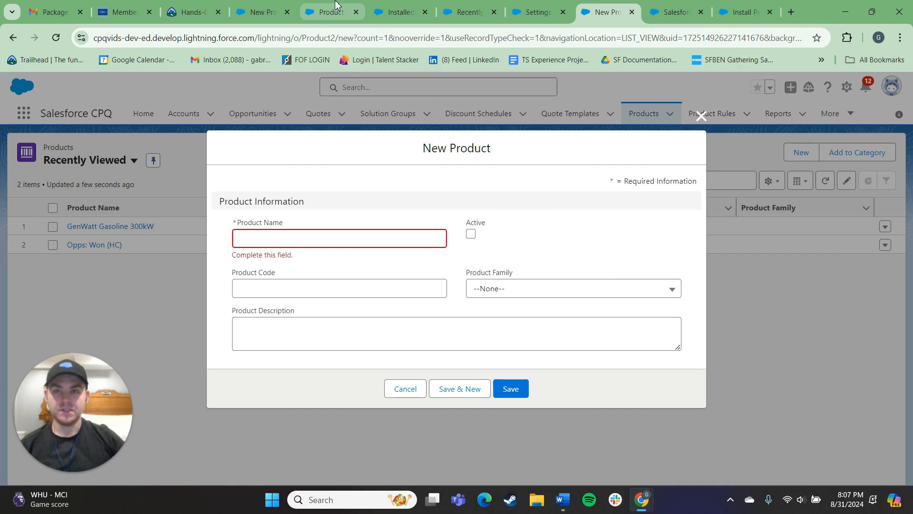
Review the new product form fields in the other org's tab, including pricing, subscription, upgrade and renewal sections.
click(271, 7)
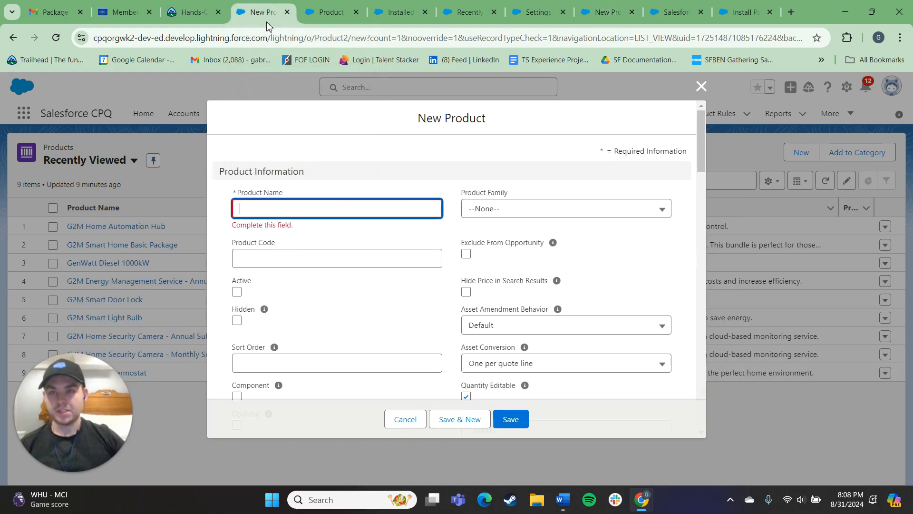
scroll(484, 238, down, 3)
scroll(483, 256, up, 3)
scroll(455, 240, down, 1)
scroll(487, 255, down, 10)
scroll(475, 271, up, 2)
scroll(322, 237, down, 3)
click(302, 189)
click(327, 190)
click(486, 191)
click(507, 189)
click(508, 188)
click(508, 189)
scroll(371, 211, down, 10)
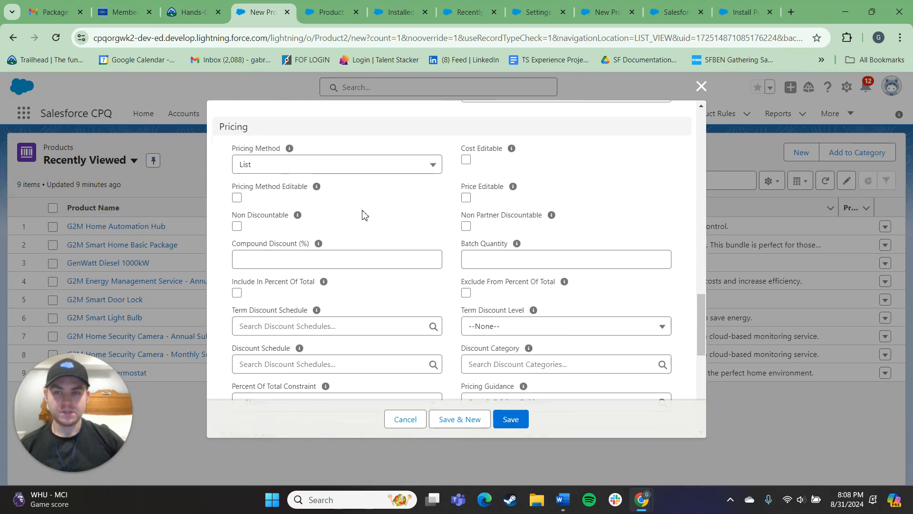
scroll(380, 212, down, 7)
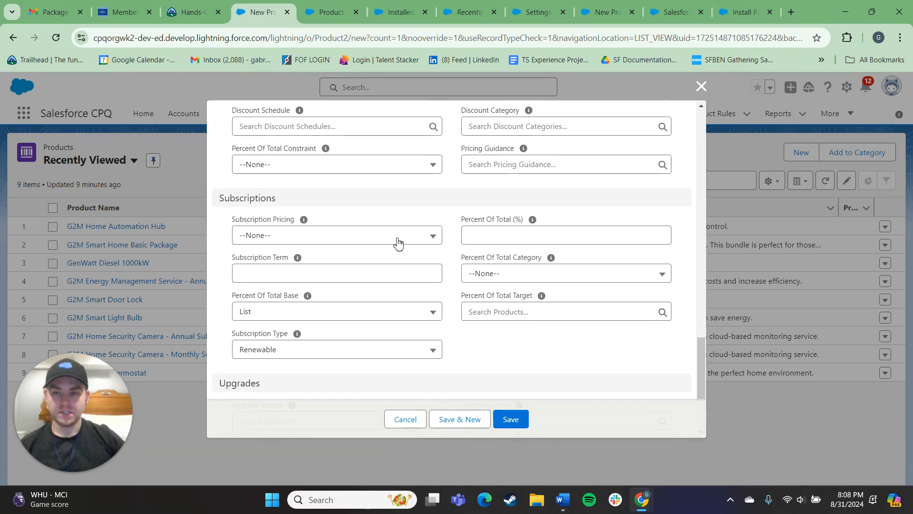
scroll(385, 259, down, 5)
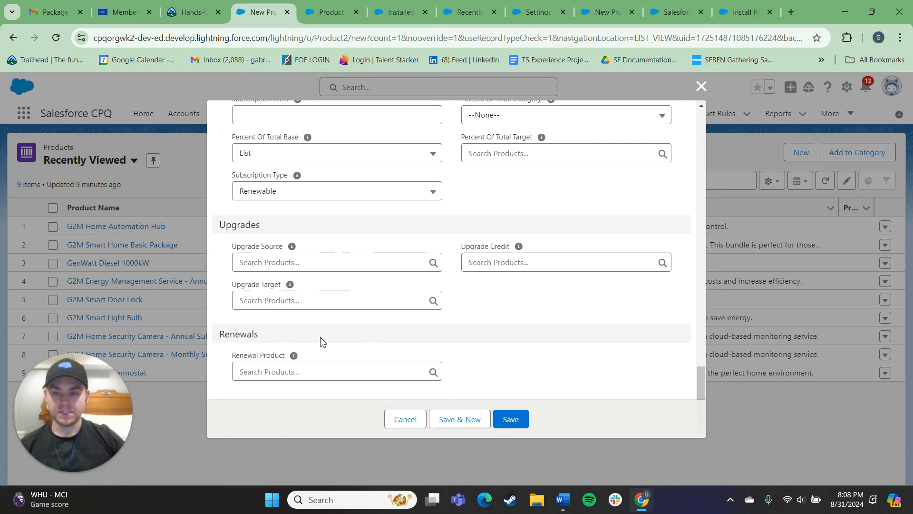
scroll(425, 307, up, 10)
scroll(425, 306, up, 20)
scroll(414, 263, down, 6)
scroll(545, 258, up, 5)
scroll(440, 275, down, 2)
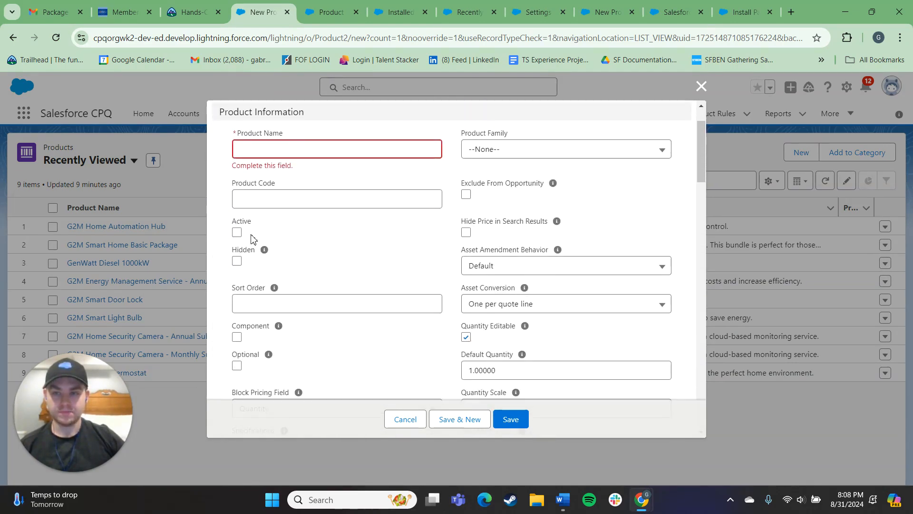
click(272, 152)
click(243, 199)
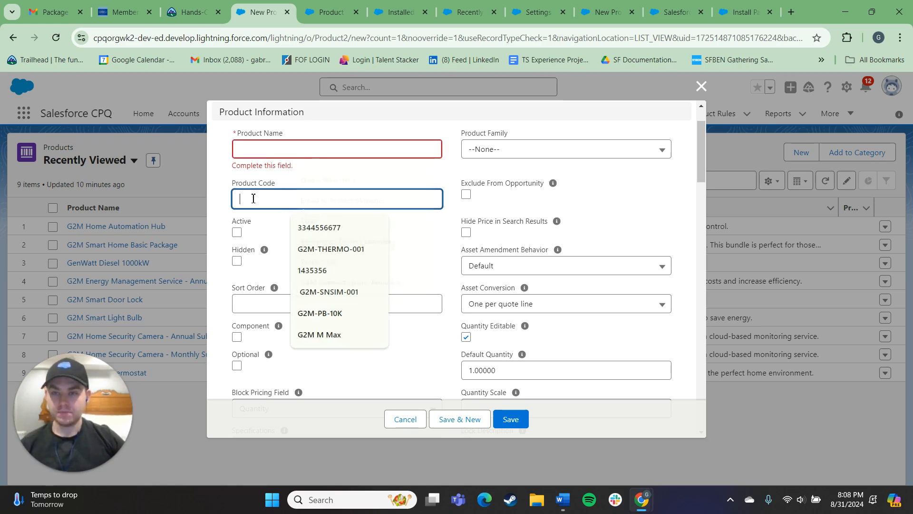
click(236, 233)
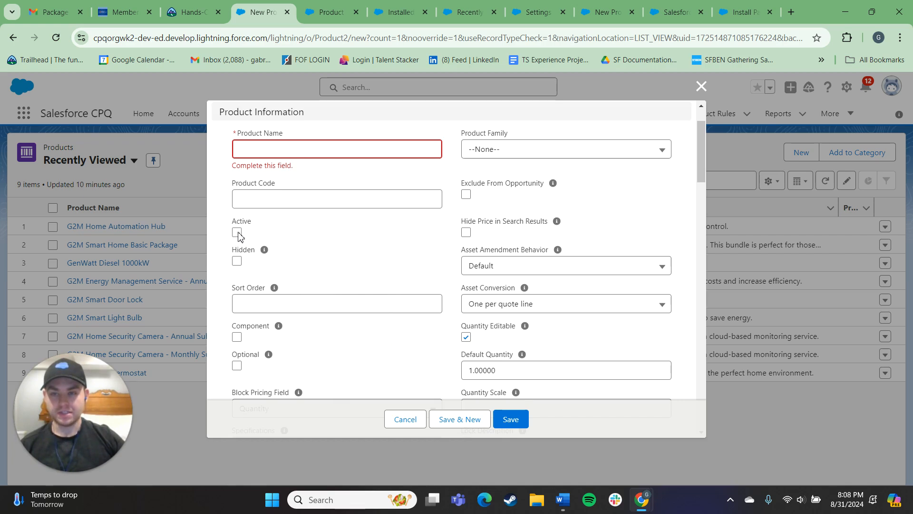
scroll(436, 257, down, 10)
scroll(306, 315, down, 2)
click(238, 218)
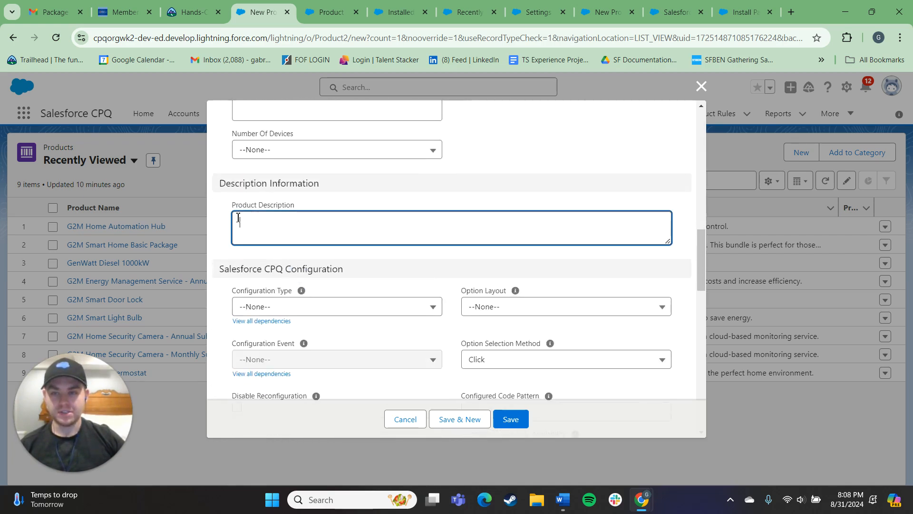
click(524, 175)
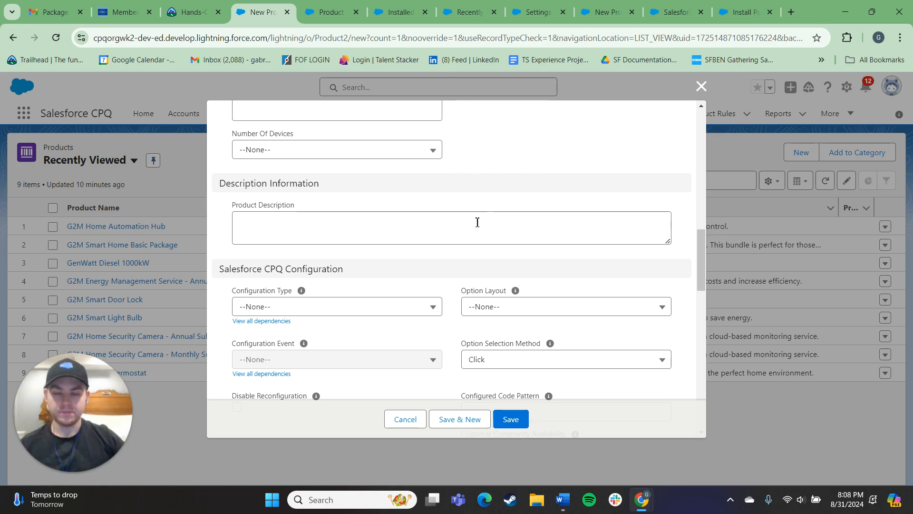
scroll(465, 218, down, 4)
scroll(293, 257, up, 5)
scroll(388, 248, up, 5)
scroll(476, 284, down, 2)
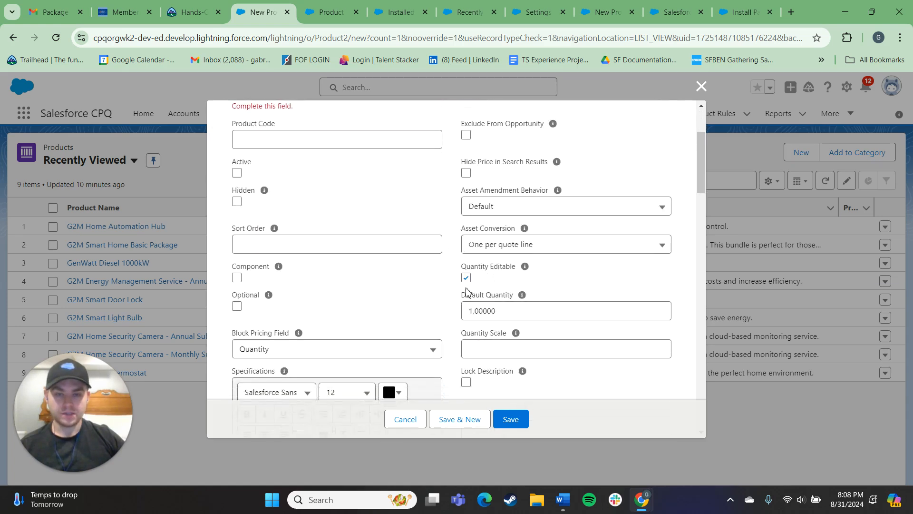
scroll(404, 248, down, 1)
click(317, 184)
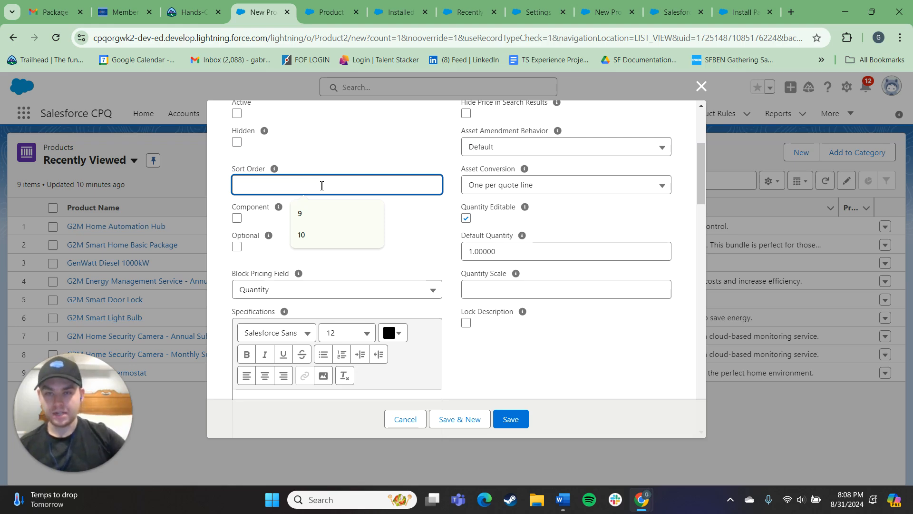
Switch back to the CPQ org tab and open the Quotes list view.
click(455, 7)
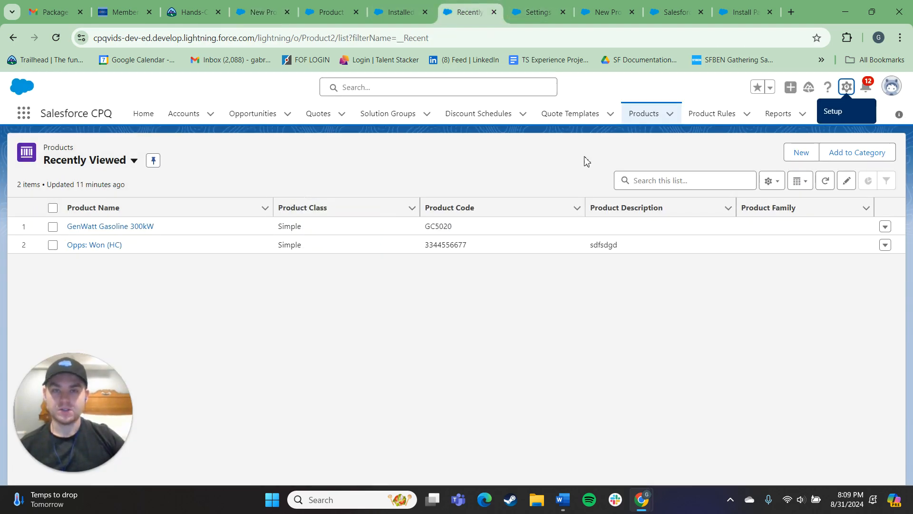
key(ctrl+Tab)
key(ctrl+shift+Tab)
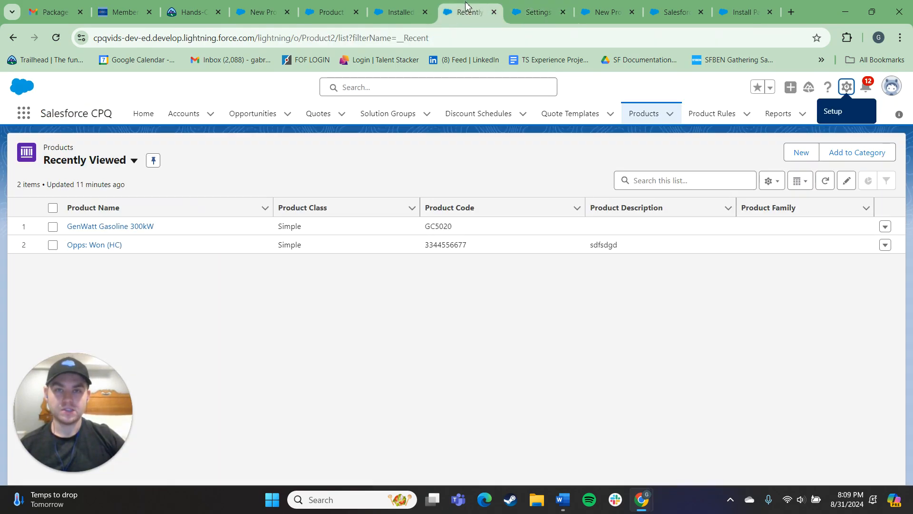
click(320, 113)
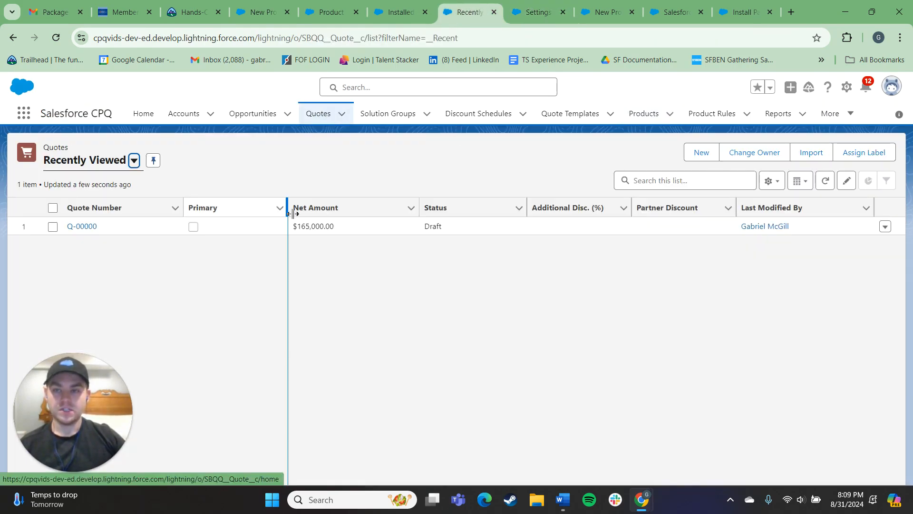
Open quote Q-00000, launch Edit Lines to reach product selection, and browse the available product list.
click(76, 228)
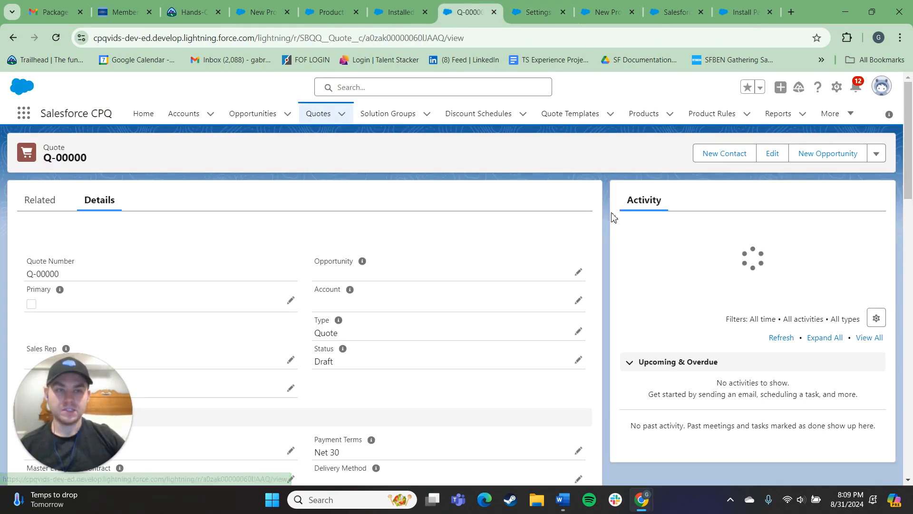
click(877, 154)
click(830, 316)
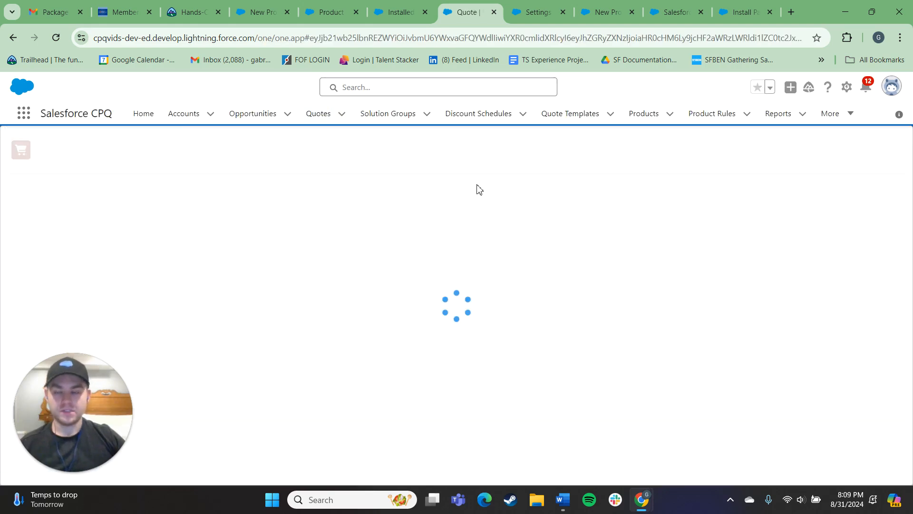
click(580, 151)
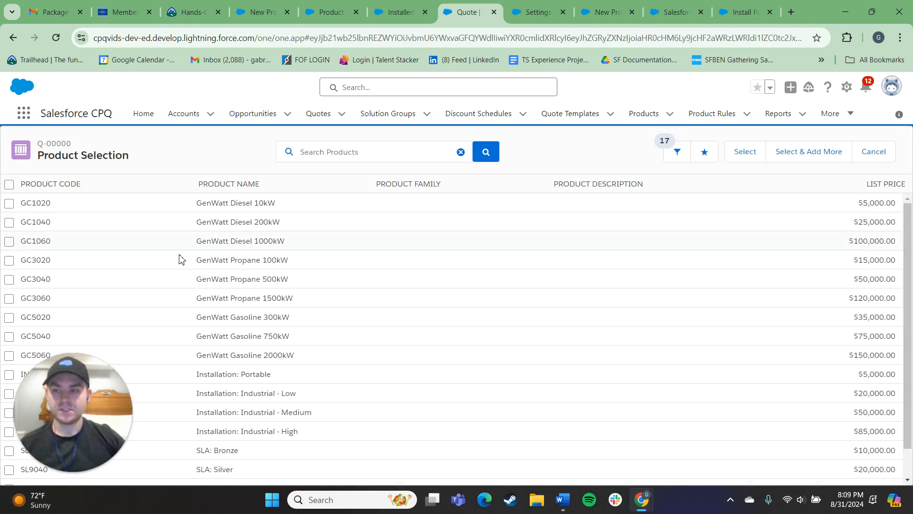
scroll(198, 256, down, 2)
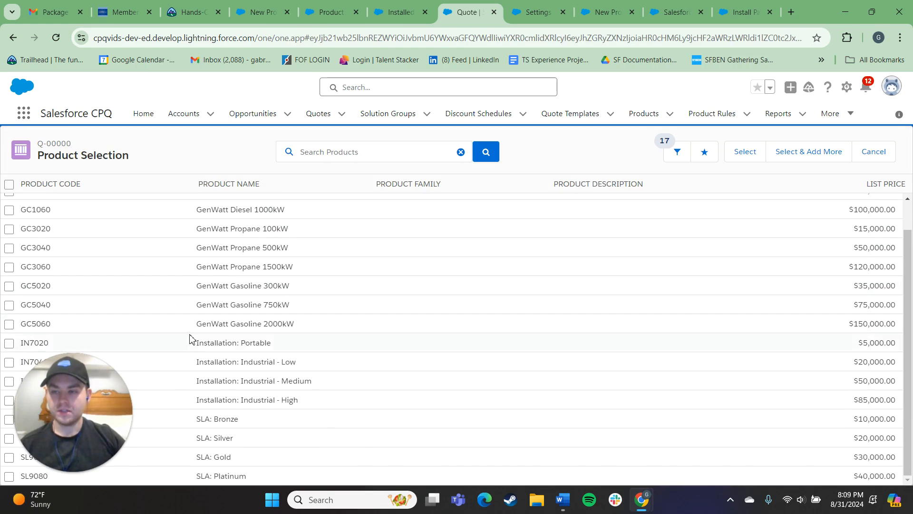
scroll(203, 297, up, 1)
scroll(205, 299, down, 2)
scroll(180, 356, up, 2)
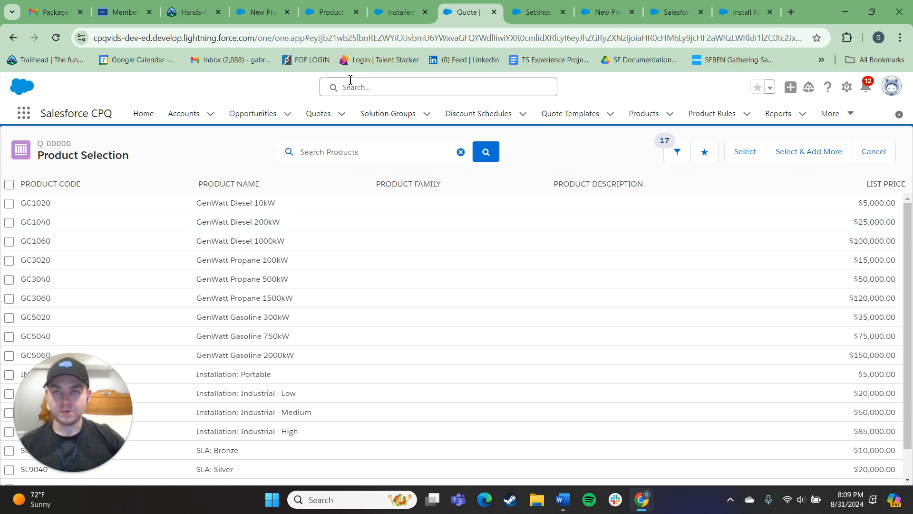
click(397, 9)
click(455, 14)
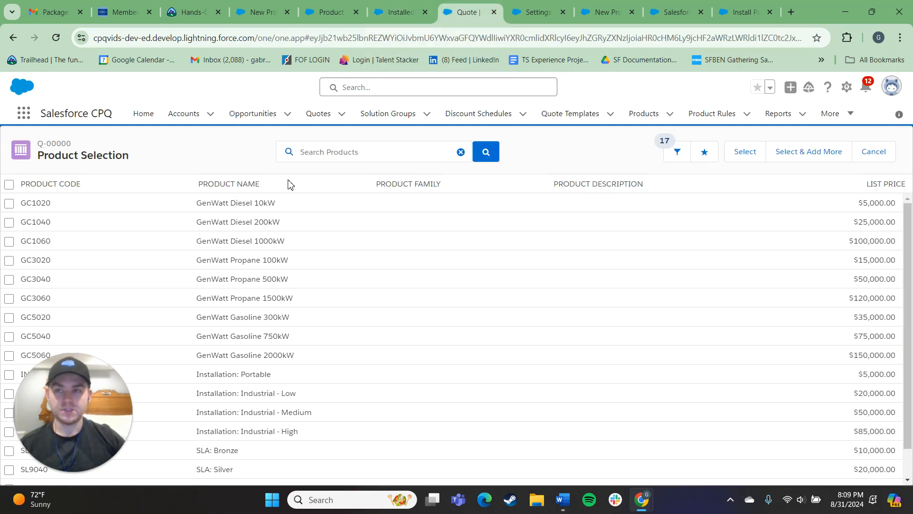
click(409, 9)
click(538, 12)
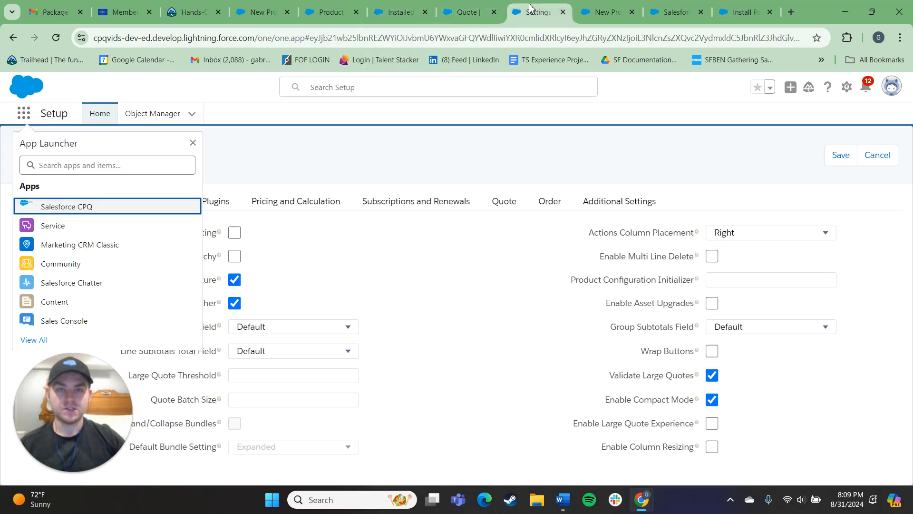
click(606, 9)
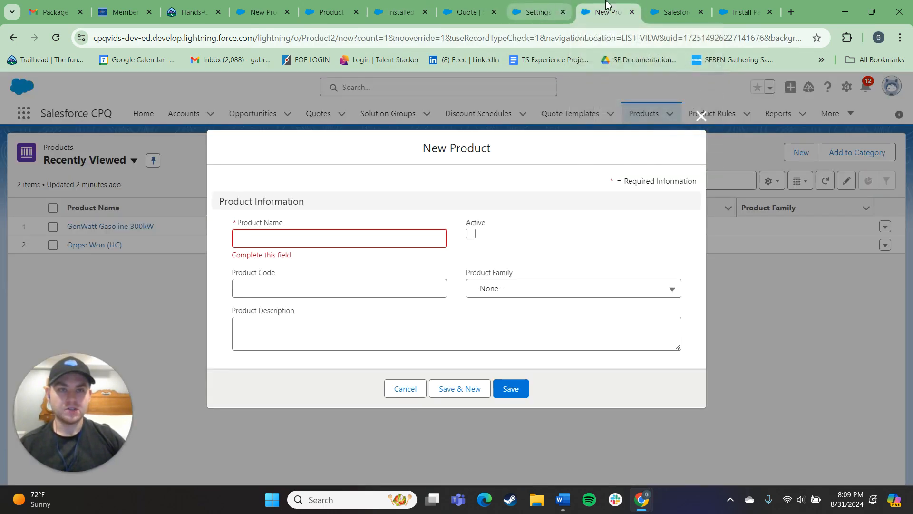
click(661, 7)
Switch to the Setup tab and open the Installed Packages page from Setup Home.
click(329, 12)
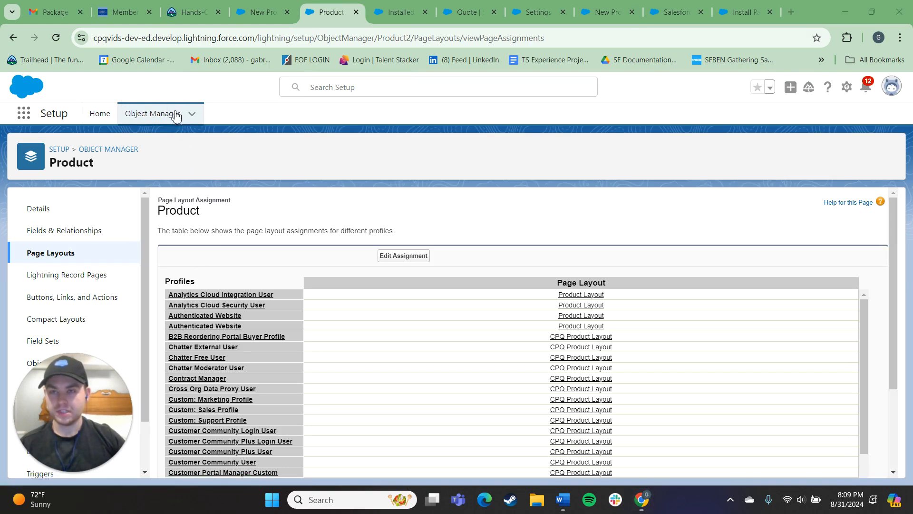
click(105, 116)
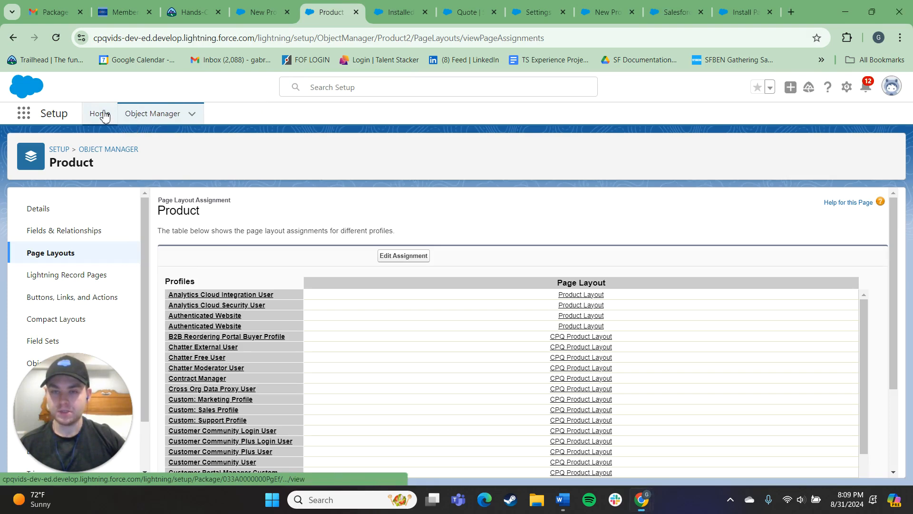
click(82, 225)
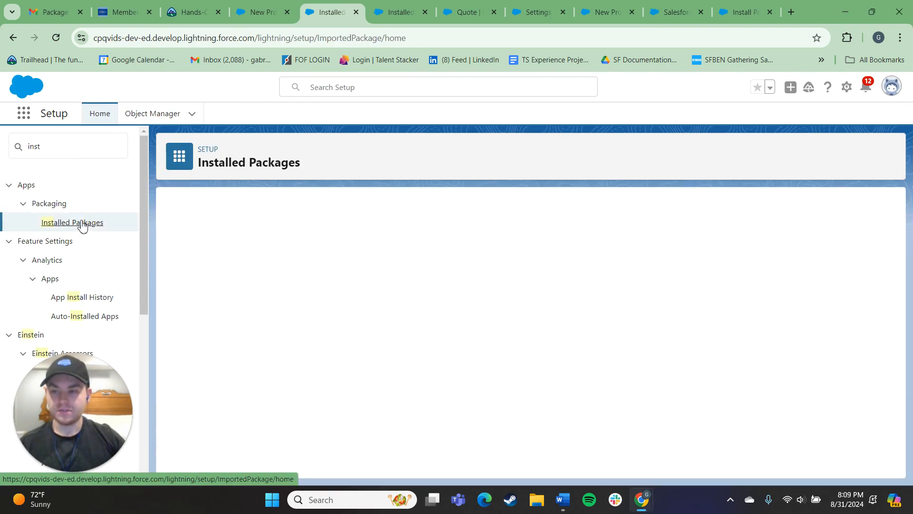